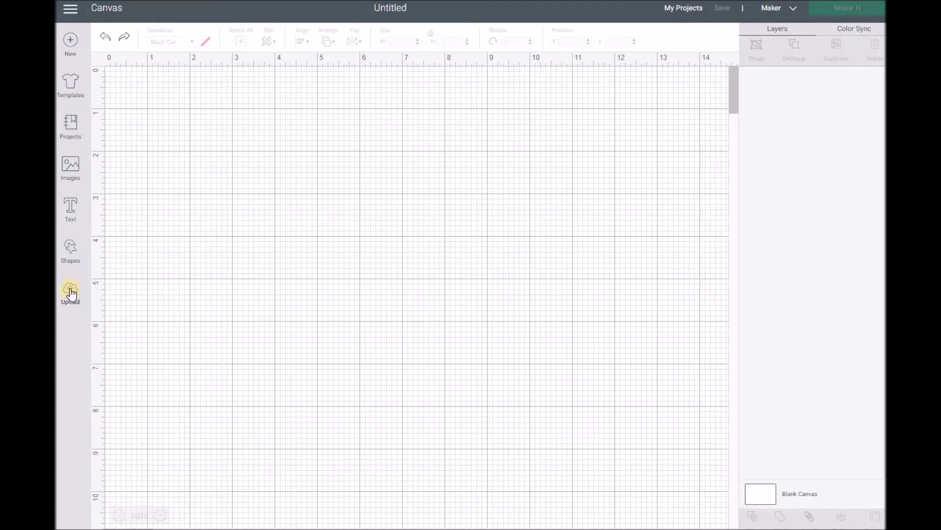
- Start an image upload from the Upload panel to browse for a file on the computer
left_click(70, 292)
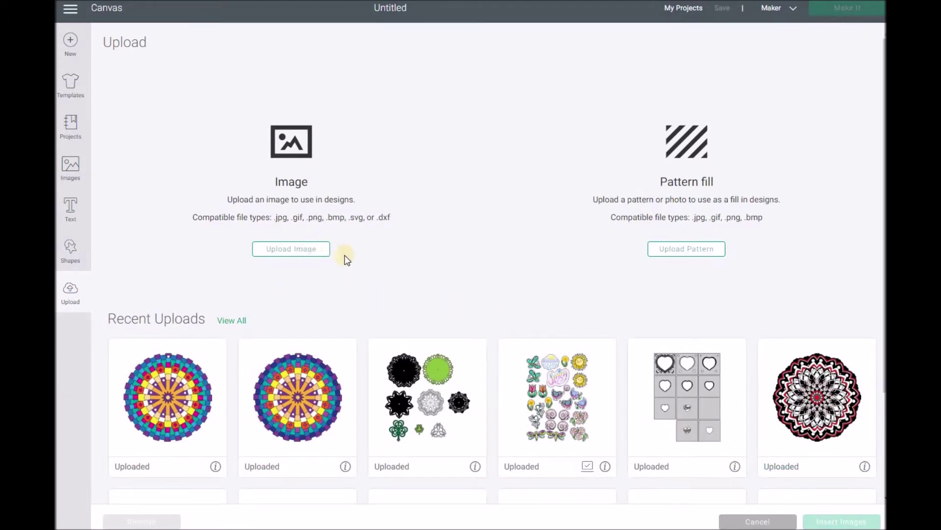
left_click(321, 253)
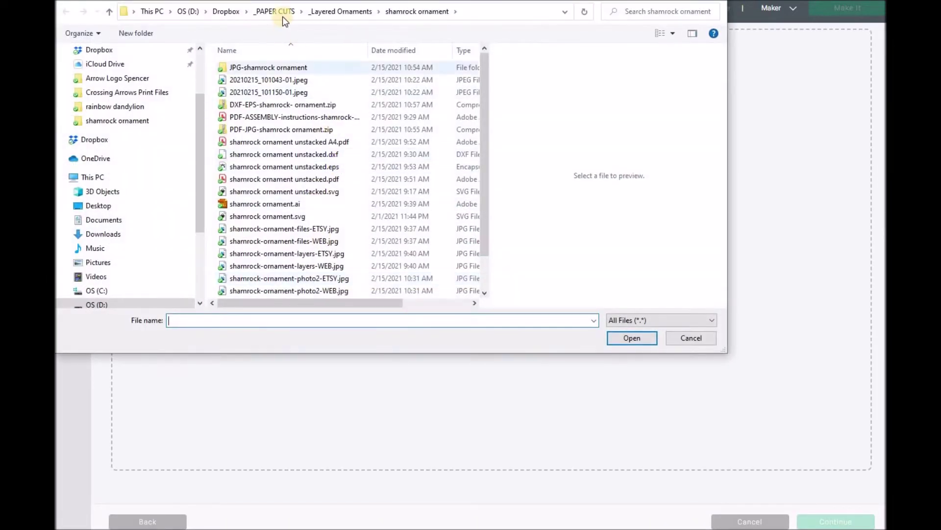
- Go to _PAPER CUTS > _SHADOW BOXES > Mother Shadowbox and open the unstacked alternate-names SVG
left_click(285, 11)
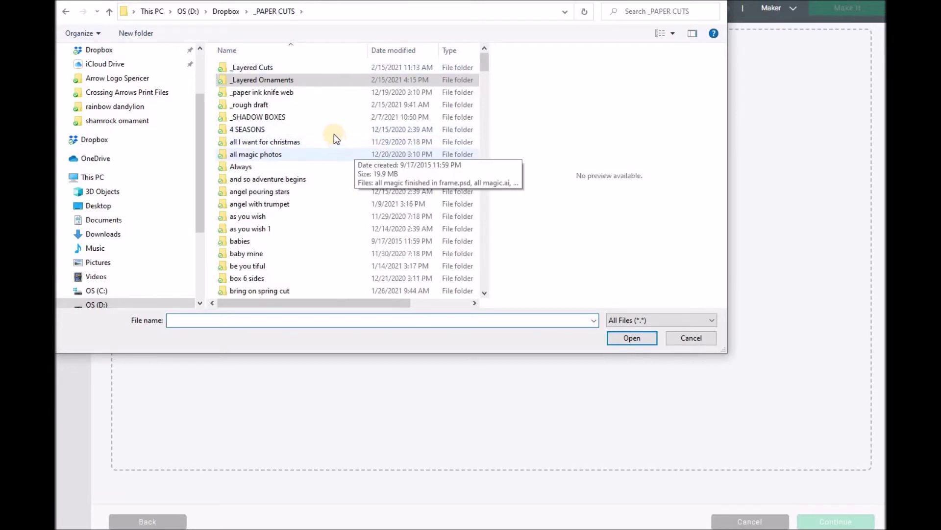
left_click(287, 116)
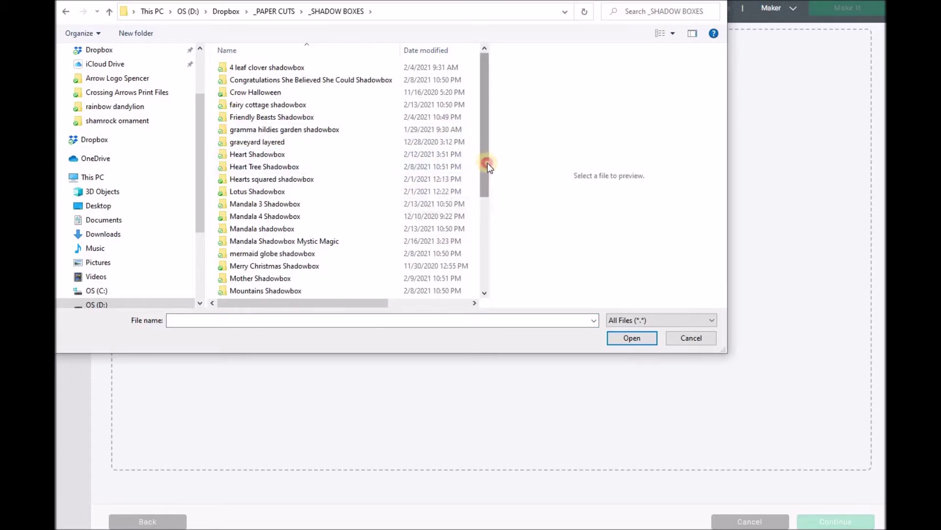
scroll(499, 186, "down", 2)
scroll(502, 196, "up", 2)
scroll(501, 201, "down", 2)
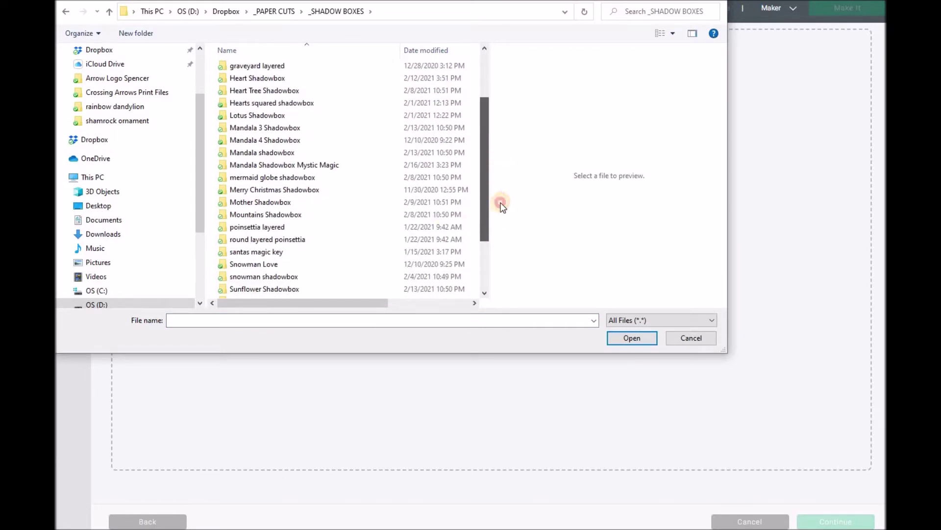
double_click(300, 202)
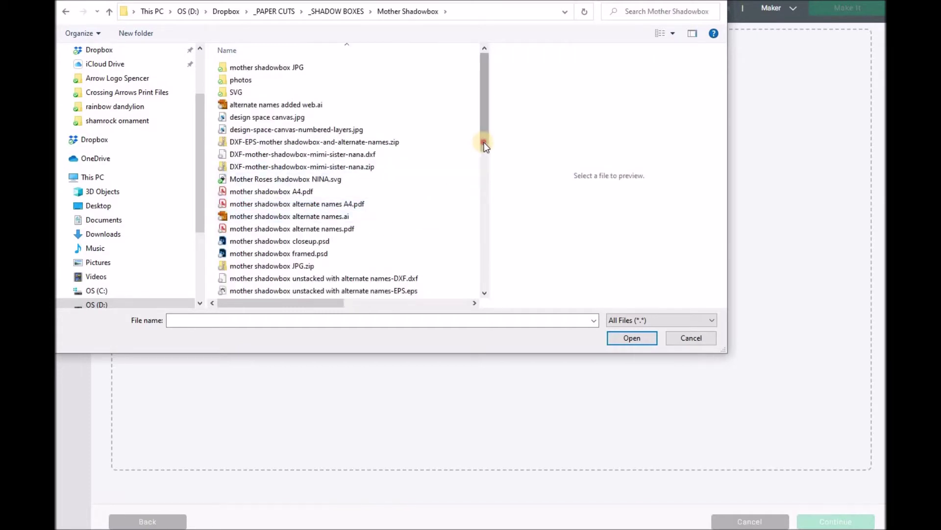
left_click_drag(484, 158, 487, 191)
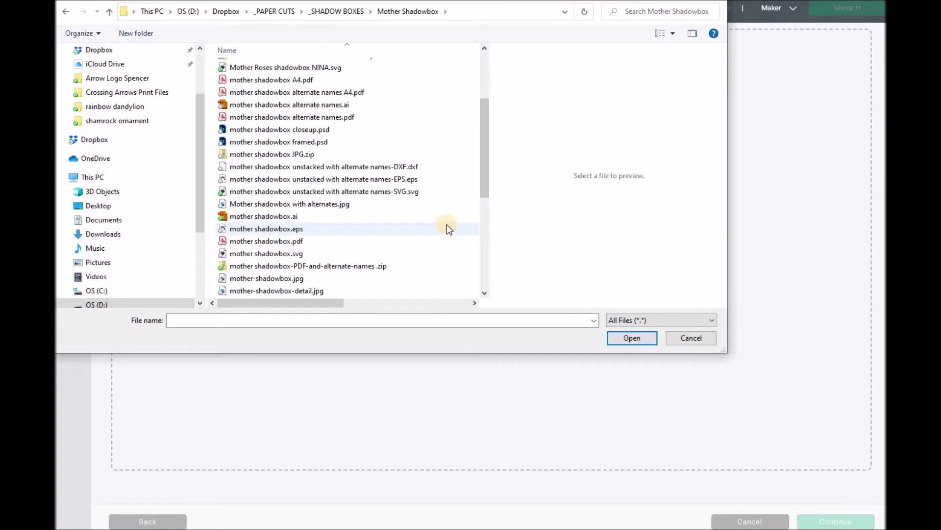
left_click(357, 192)
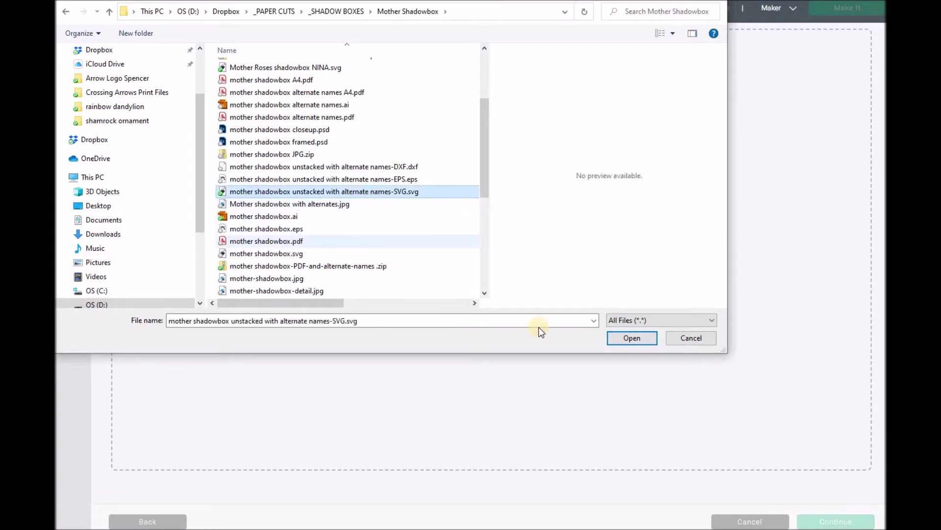
left_click(631, 338)
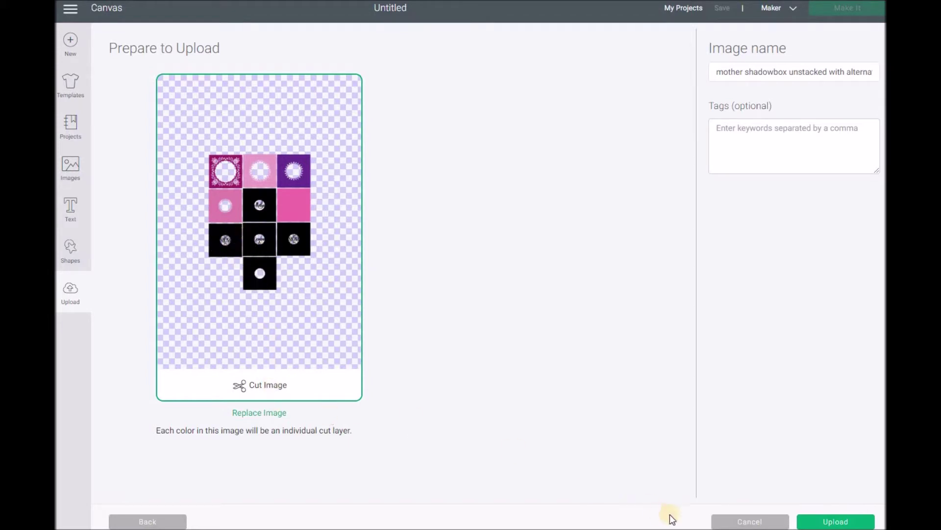
- Upload the prepared shadowbox SVG and insert it from Recent Uploads onto the canvas
left_click(817, 519)
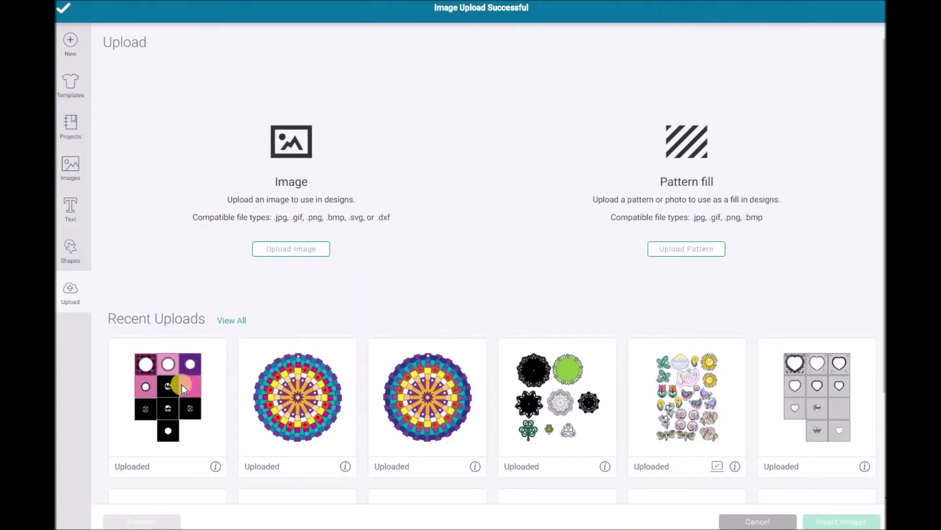
left_click(181, 384)
left_click(838, 521)
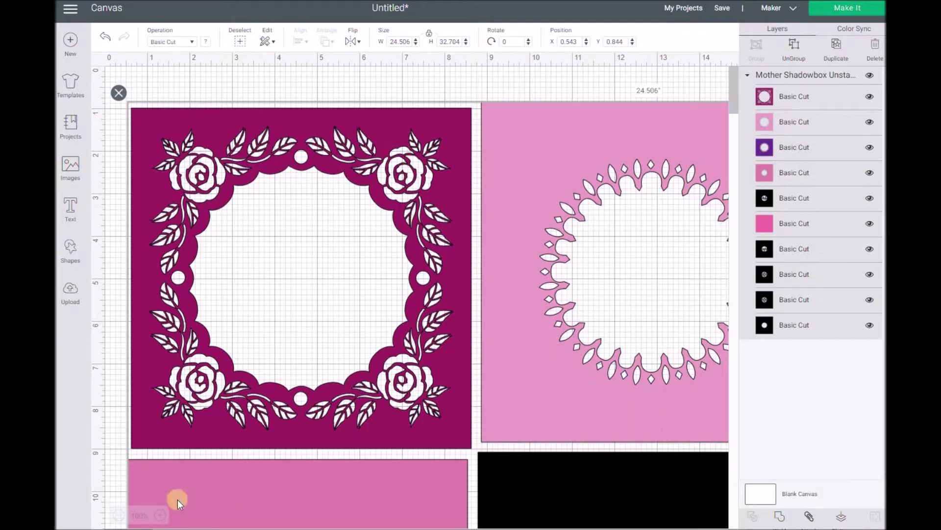
left_click(118, 515)
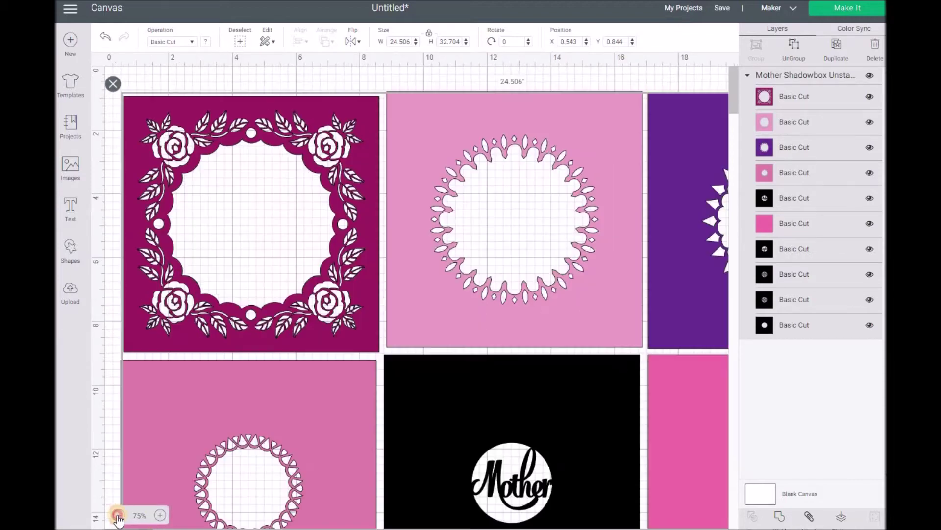
left_click(118, 515)
left_click(118, 514)
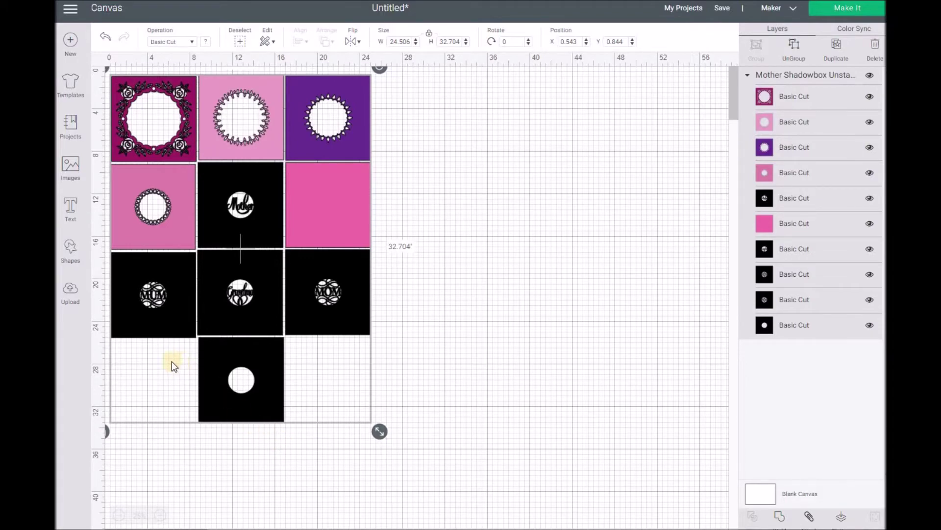
scroll(177, 340, "up", 3)
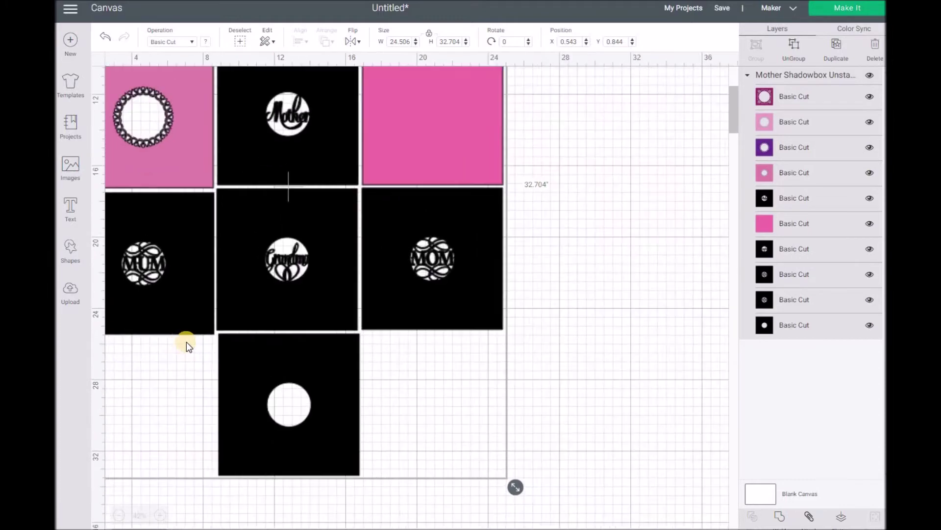
scroll(186, 342, "up", 1)
scroll(192, 364, "up", 1)
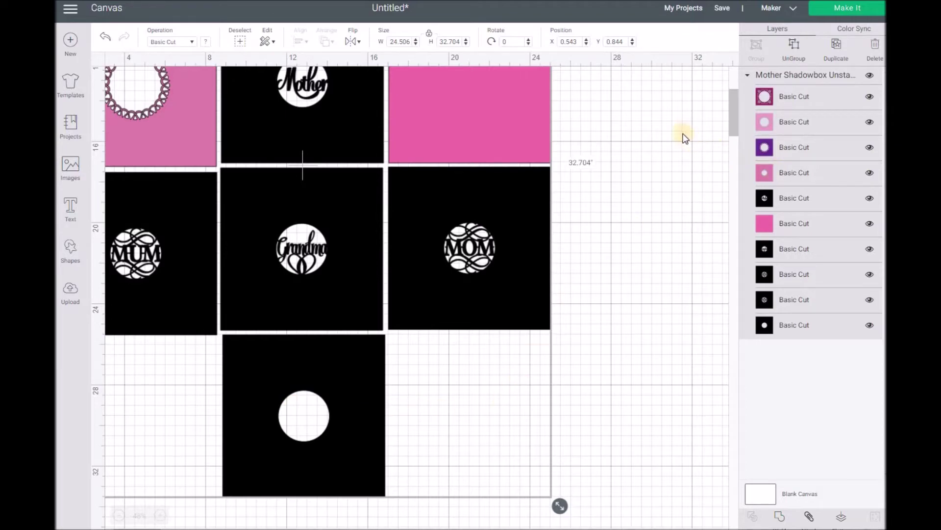
left_click(795, 56)
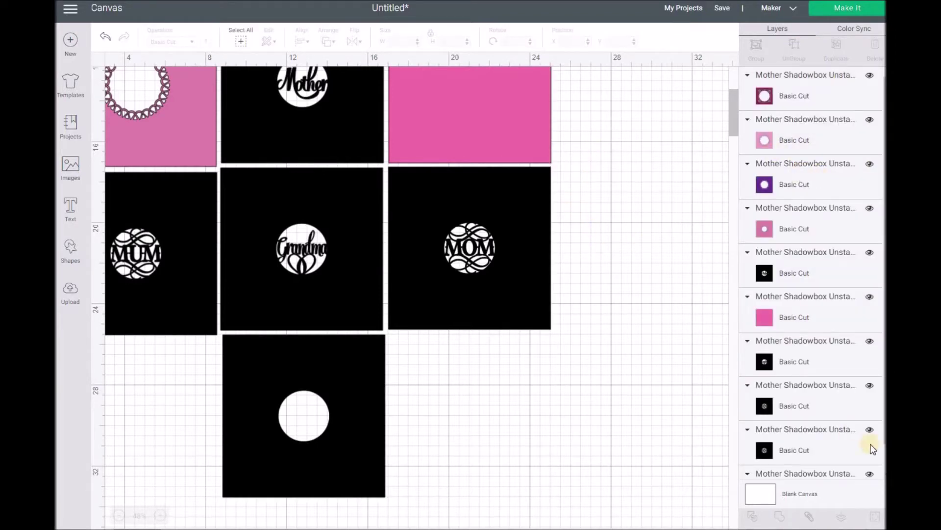
- Ungroup the design and drag the black circle square out beside the MOM panel
left_click(832, 450)
left_click_drag(363, 428, 461, 451)
left_click_drag(670, 255, 698, 222)
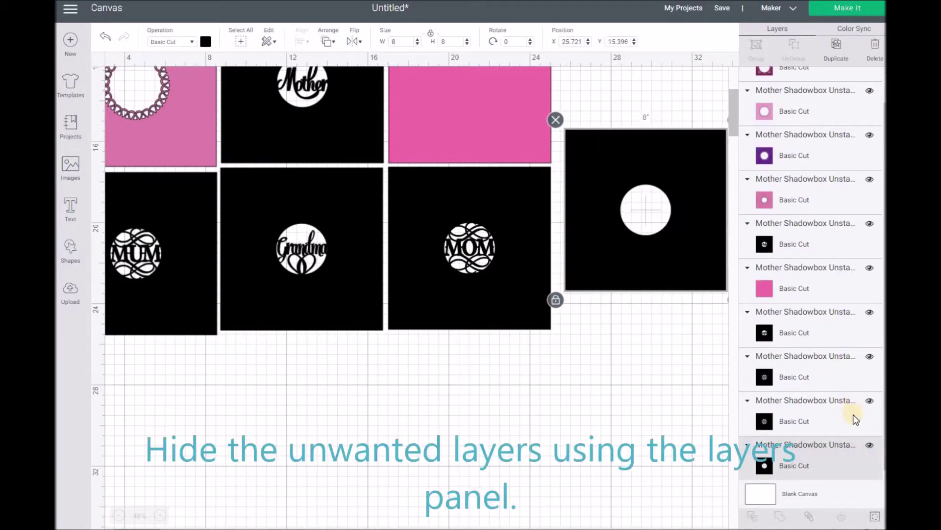
- Hide the MOM, name, pink, Mother and scalloped layers, then move the circle square left
left_click(869, 401)
left_click(870, 356)
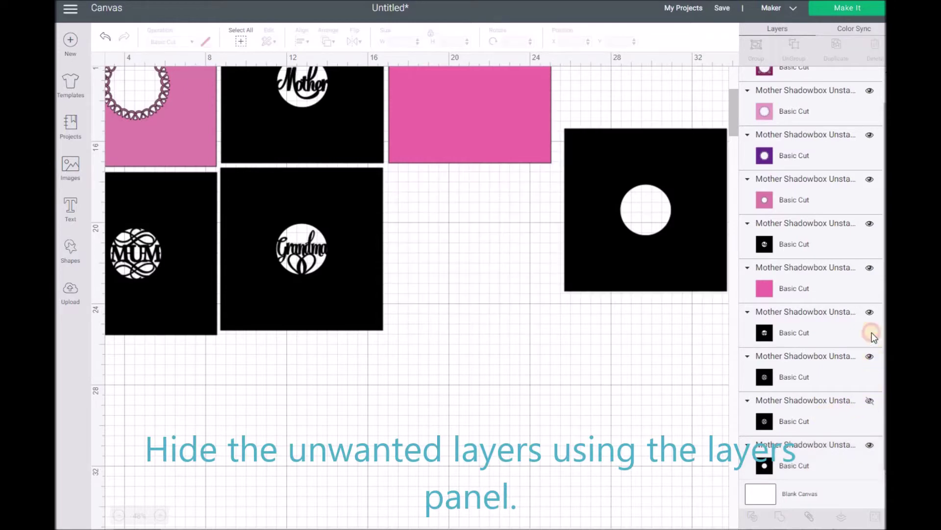
left_click(870, 312)
left_click(870, 268)
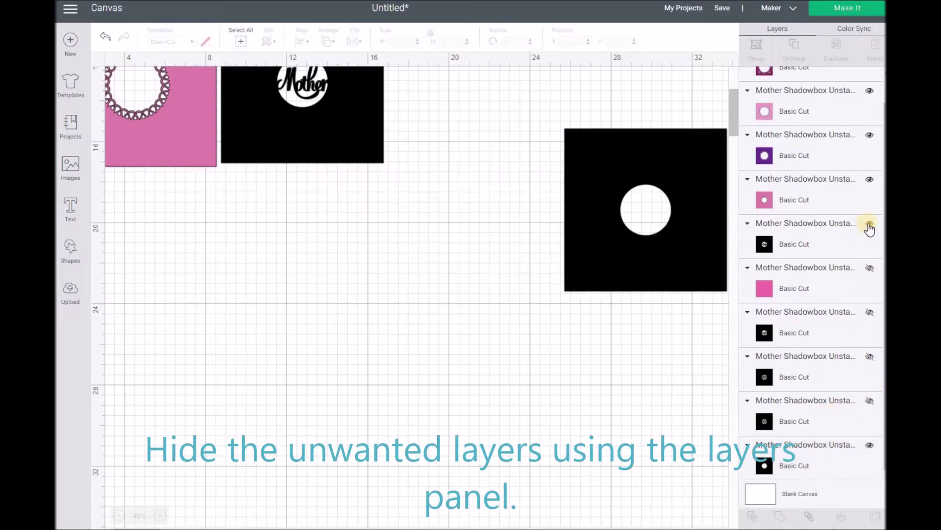
left_click(870, 224)
left_click(870, 180)
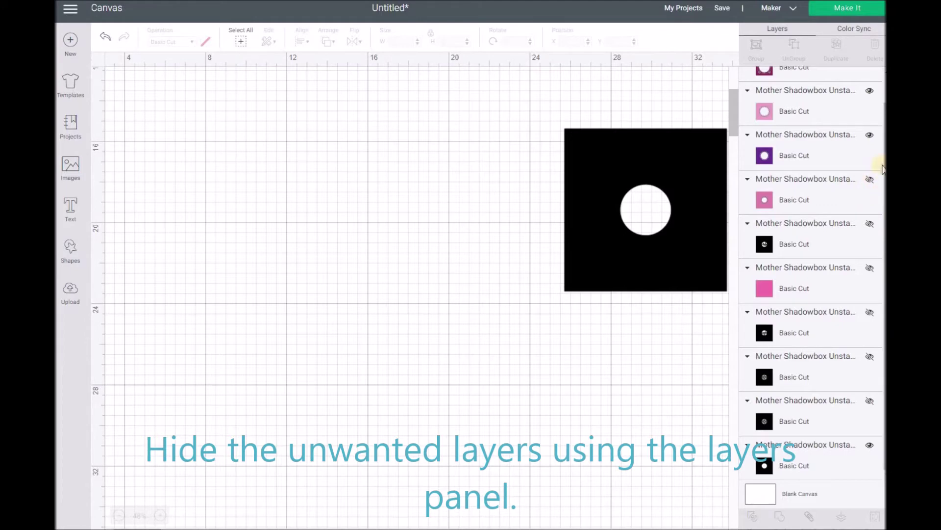
left_click(870, 91)
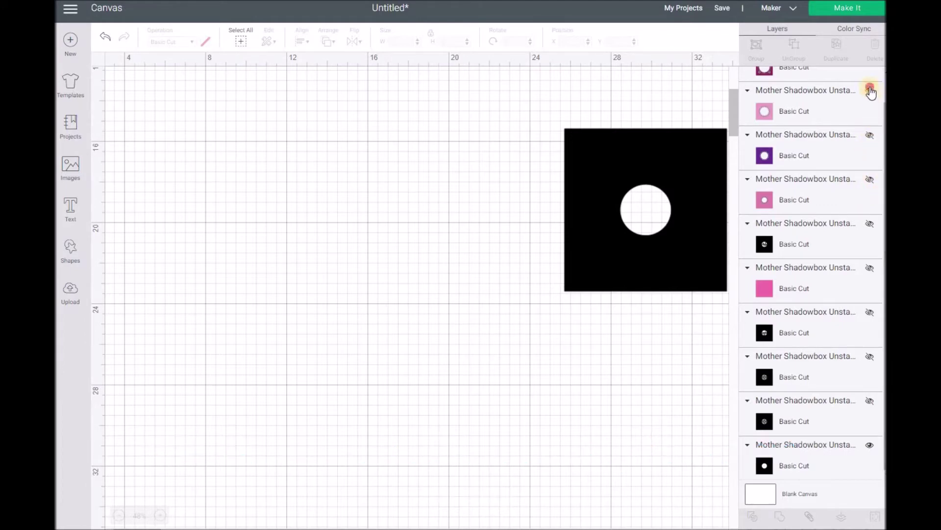
scroll(817, 193, "up", 1)
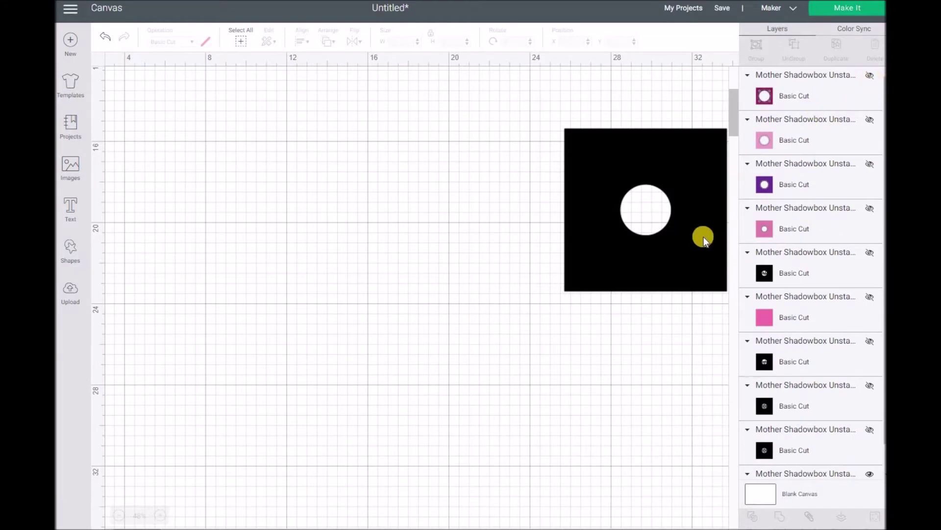
left_click_drag(670, 240, 327, 248)
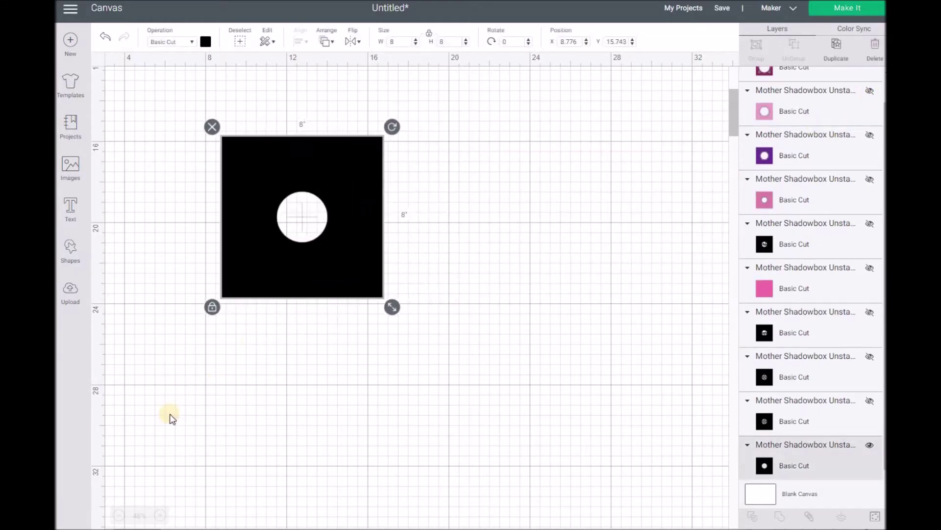
- Zoom in, nudge the black square to X 9.832, Y 15.368, and open its colour swatch
left_click(164, 516)
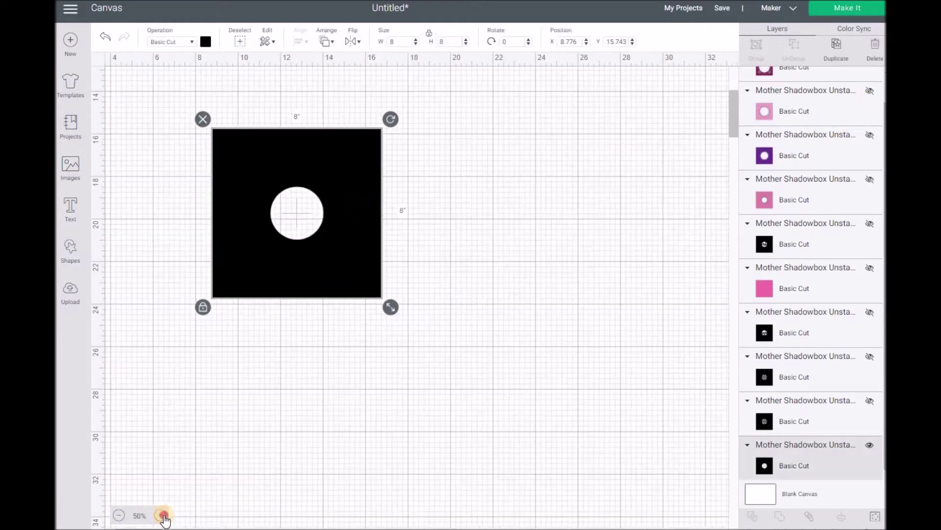
left_click(163, 516)
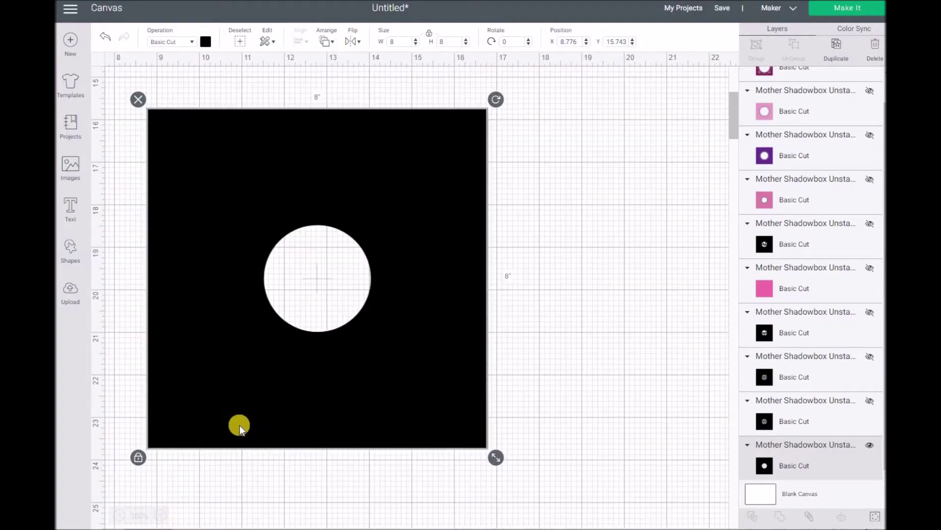
scroll(210, 442, "up", 2)
scroll(211, 442, "down", 3)
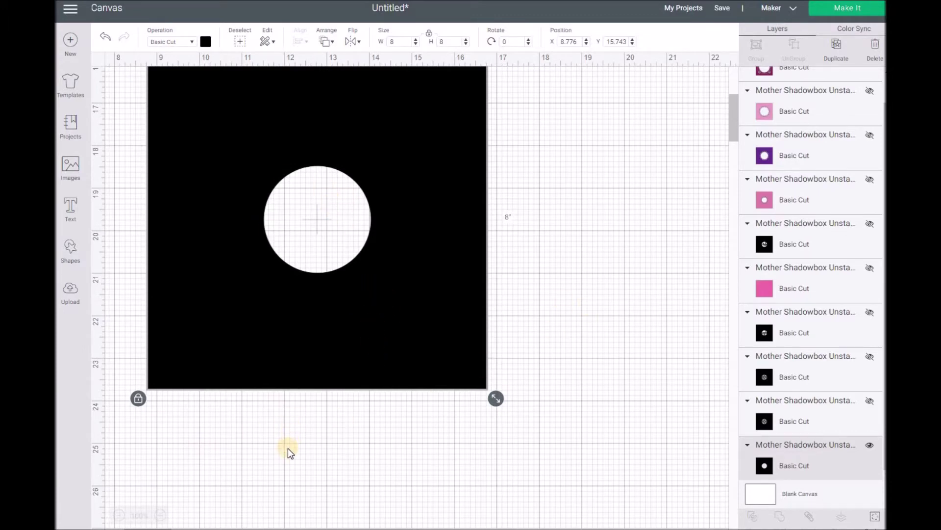
scroll(287, 449, "up", 1)
left_click_drag(146, 357, 229, 348)
left_click(130, 325)
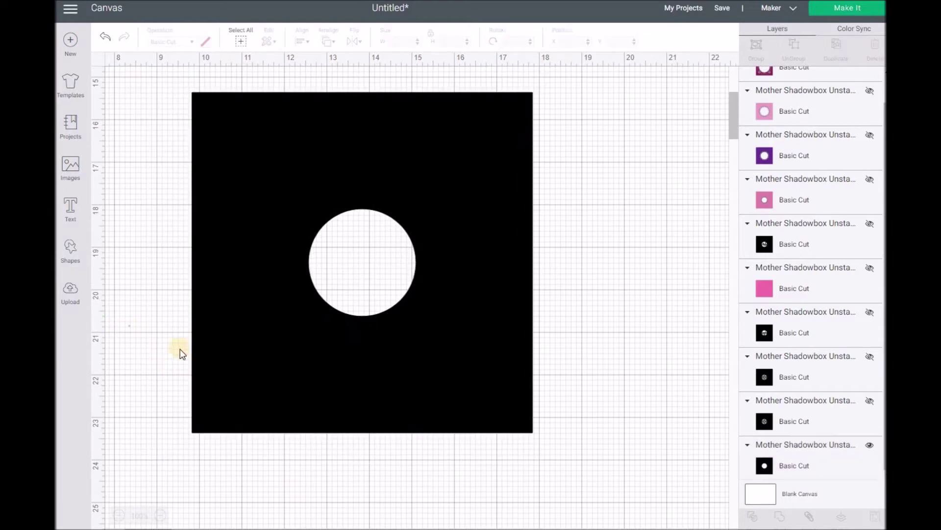
left_click(273, 372)
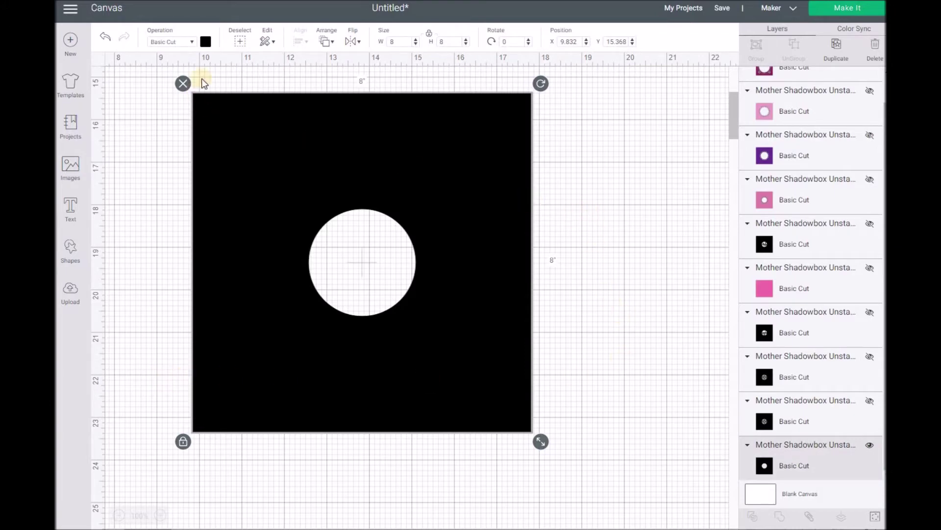
left_click(205, 42)
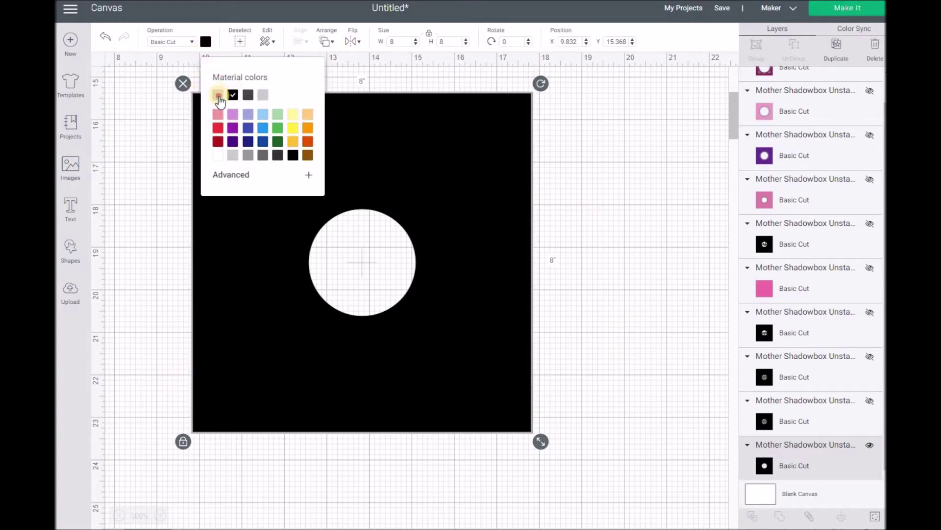
- Colour the square light grey, deselect it, and add a new empty text box
left_click(218, 95)
left_click(143, 236)
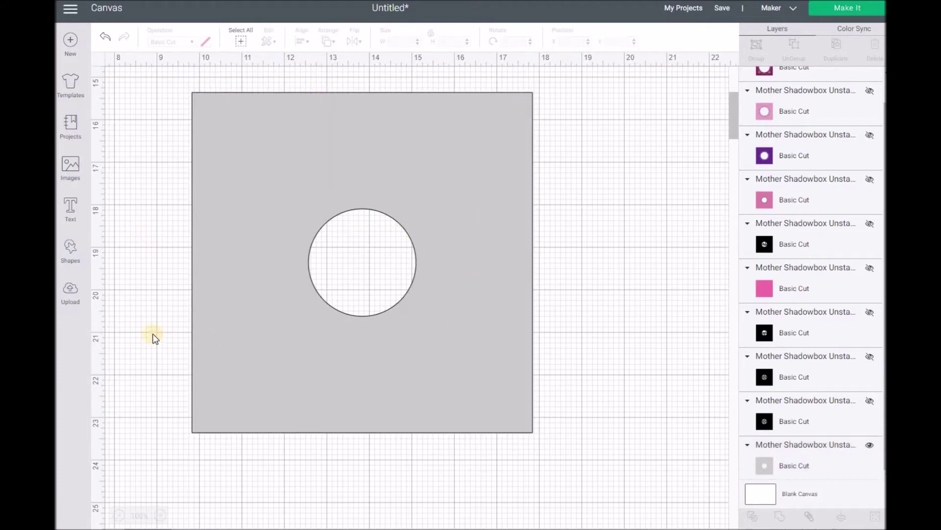
left_click(69, 211)
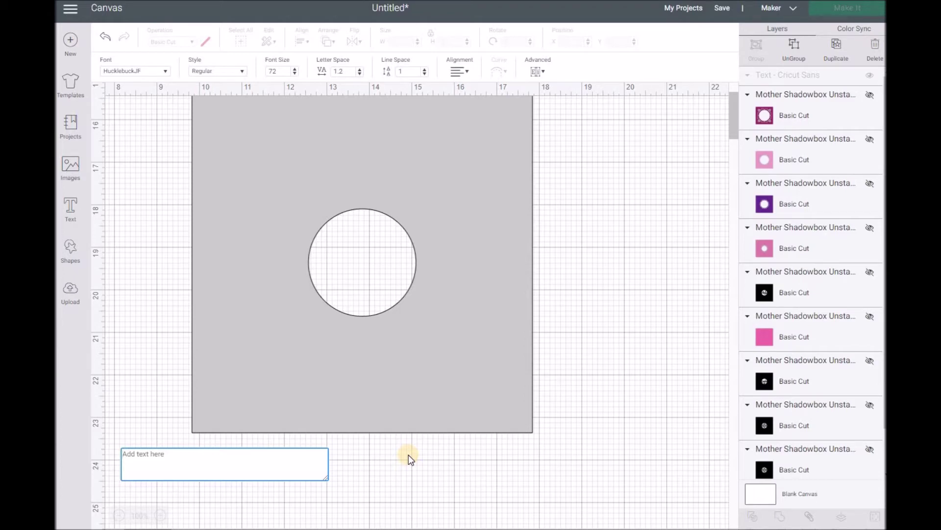
- Enter 'Susan' as the text and bring up the font list
type("Susan")
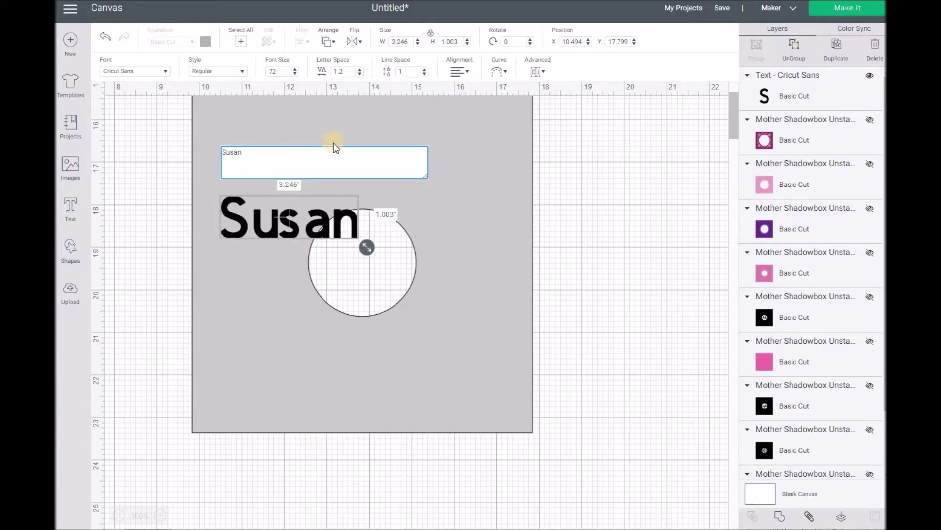
left_click(166, 72)
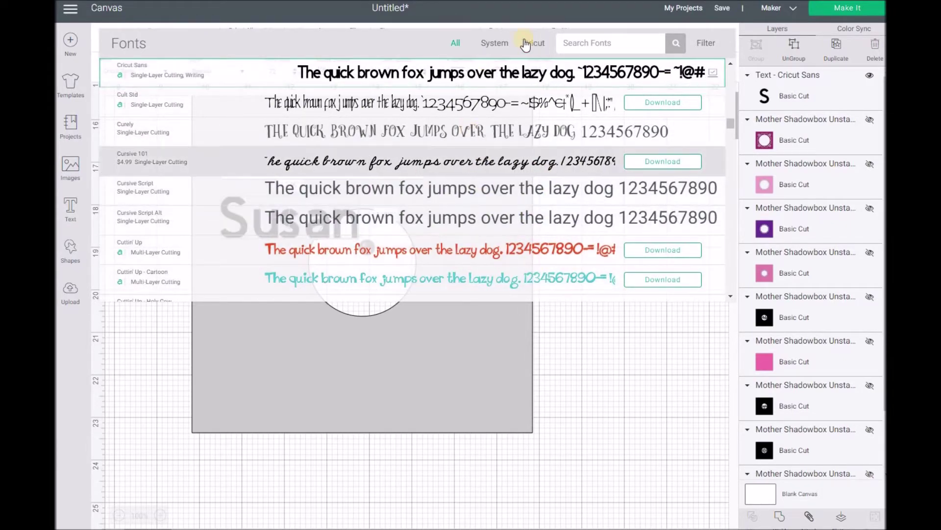
- Filter to System fonts and apply HucklebuckJF to the Susan text
left_click(495, 44)
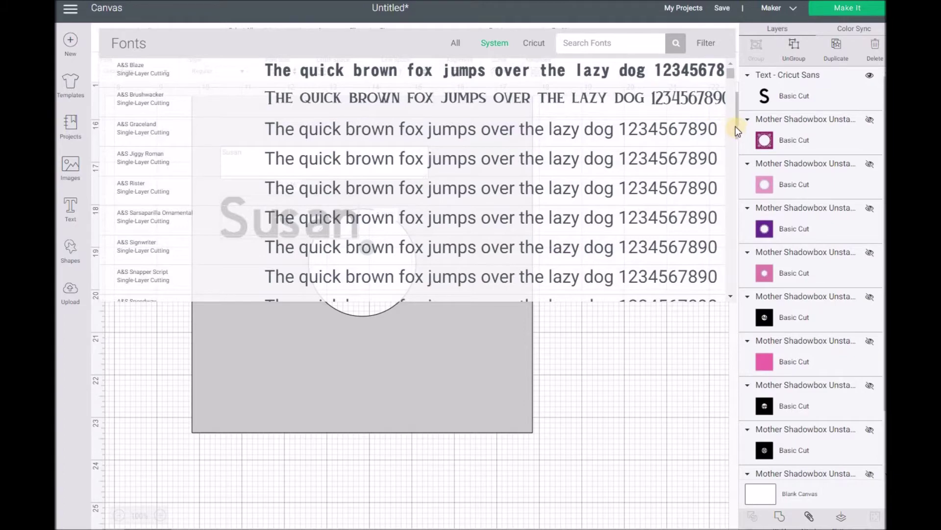
scroll(736, 126, "down", 5)
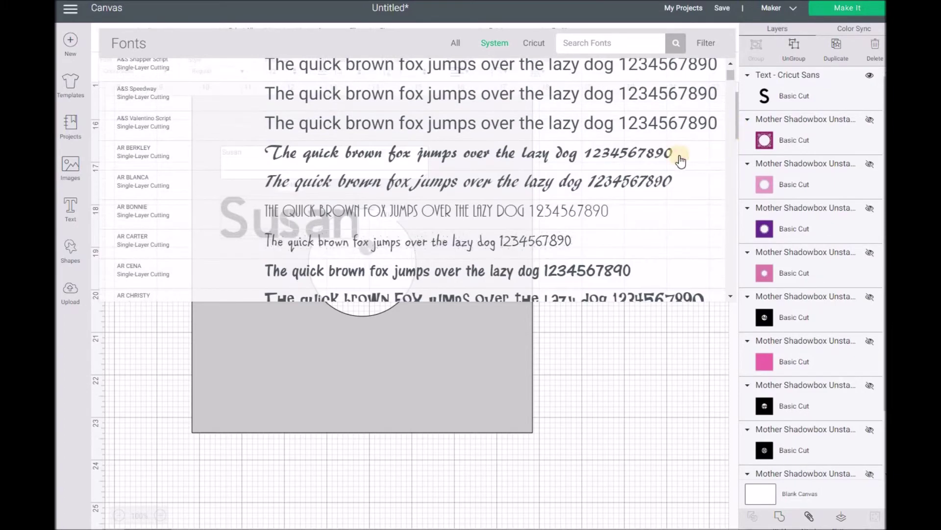
scroll(655, 170, "down", 5)
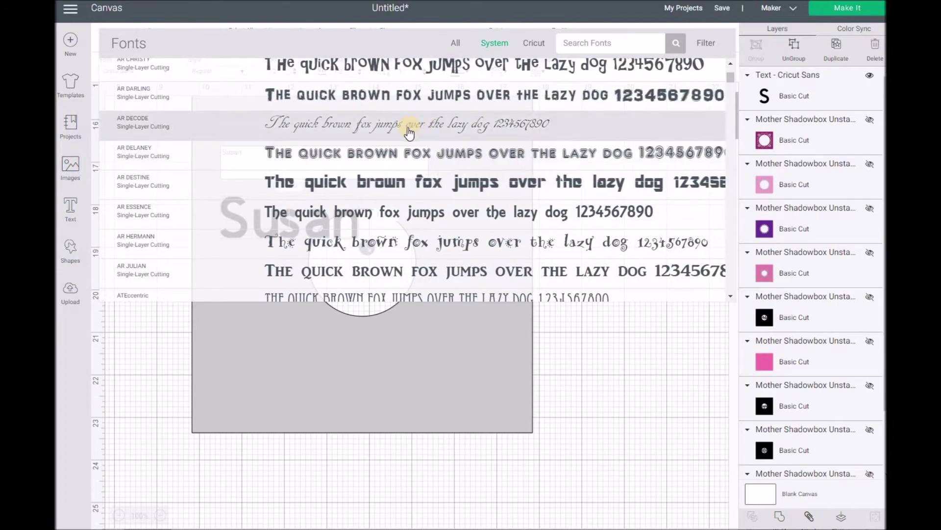
scroll(542, 204, "down", 10)
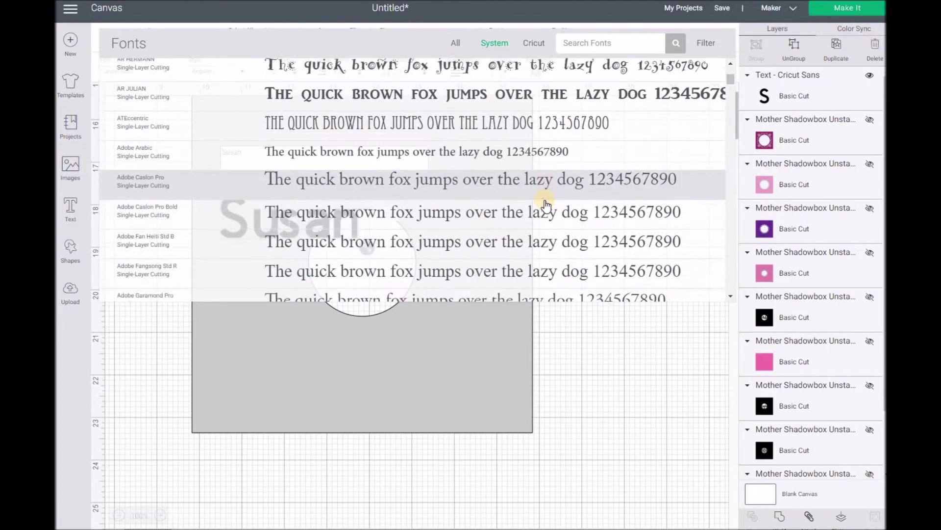
scroll(544, 203, "down", 5)
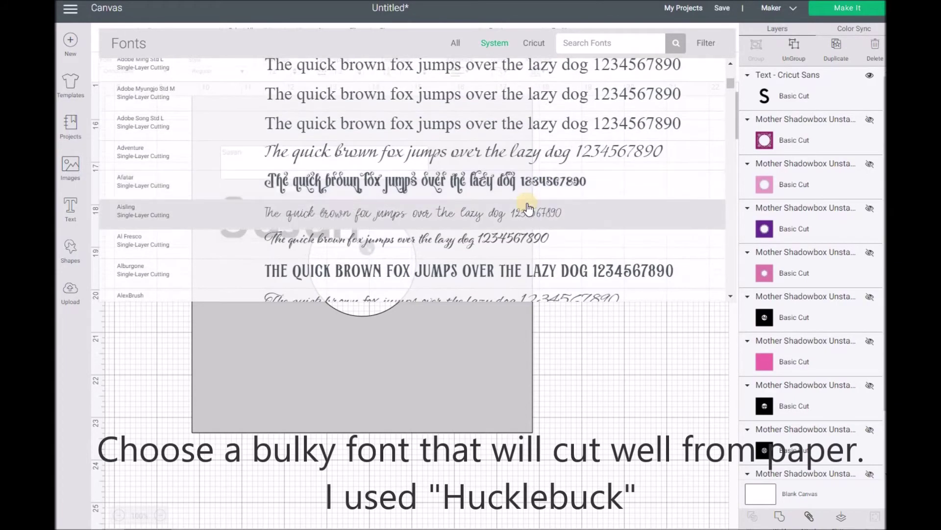
scroll(507, 202, "down", 15)
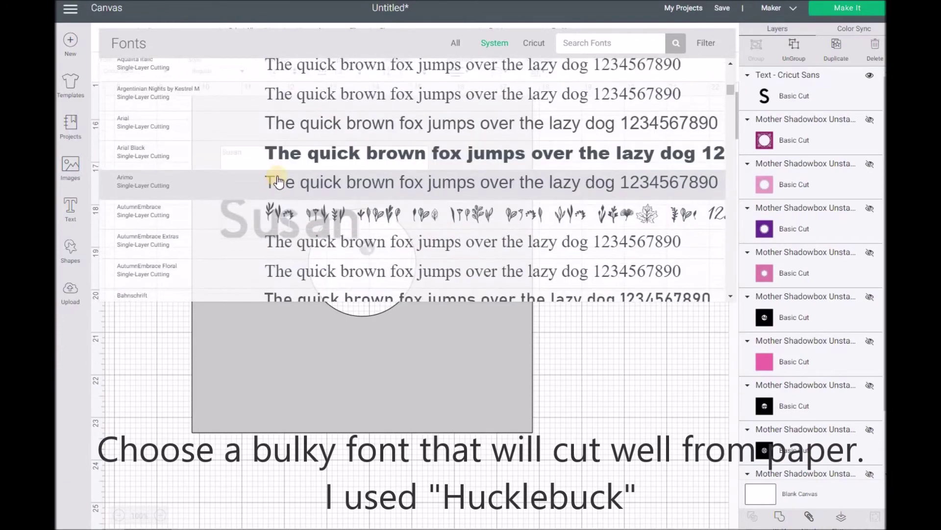
scroll(728, 107, "down", 5)
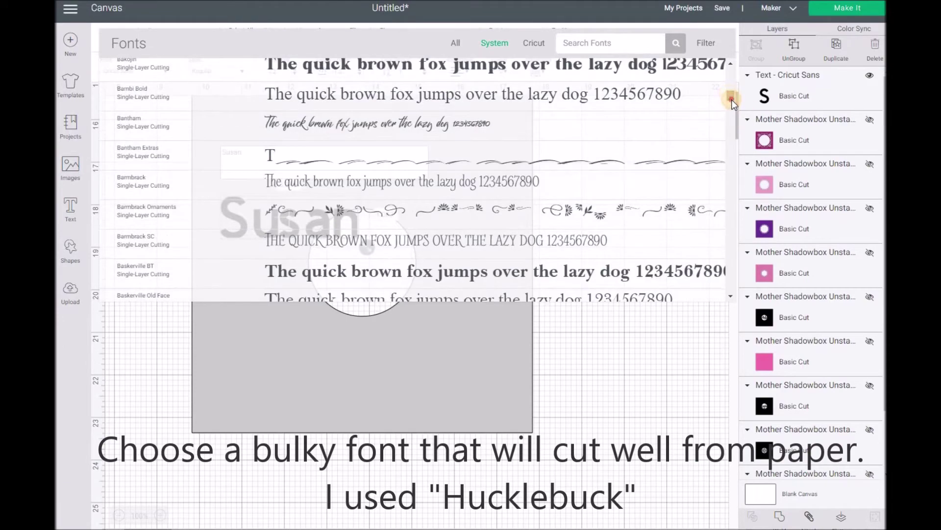
left_click_drag(731, 102, 732, 119)
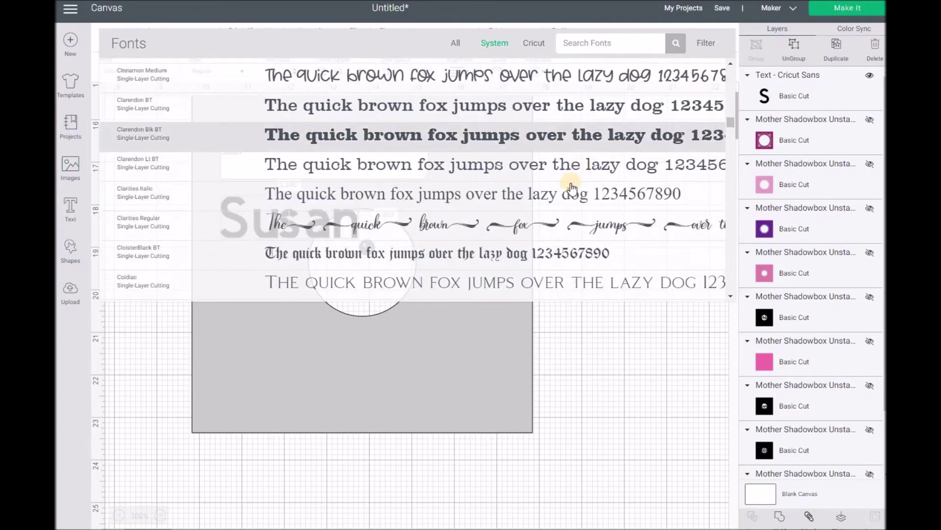
scroll(572, 188, "down", 5)
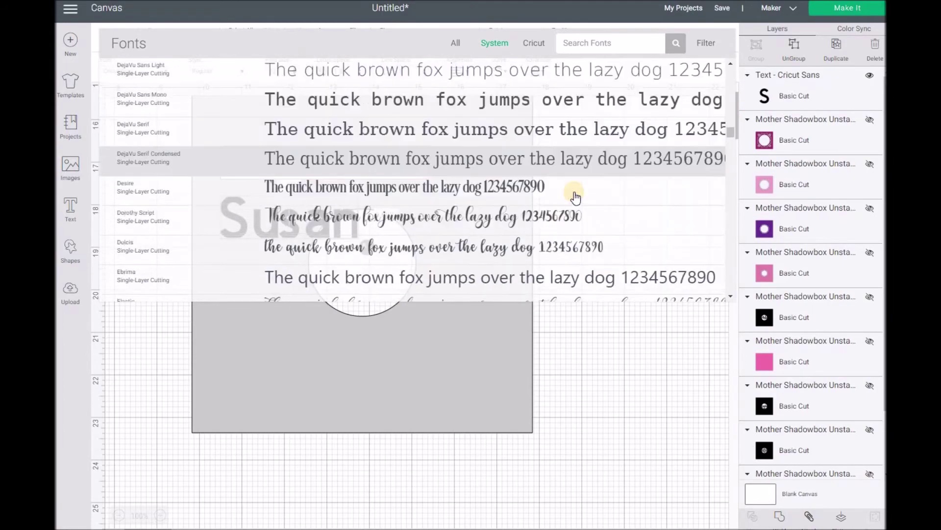
scroll(576, 196, "down", 10)
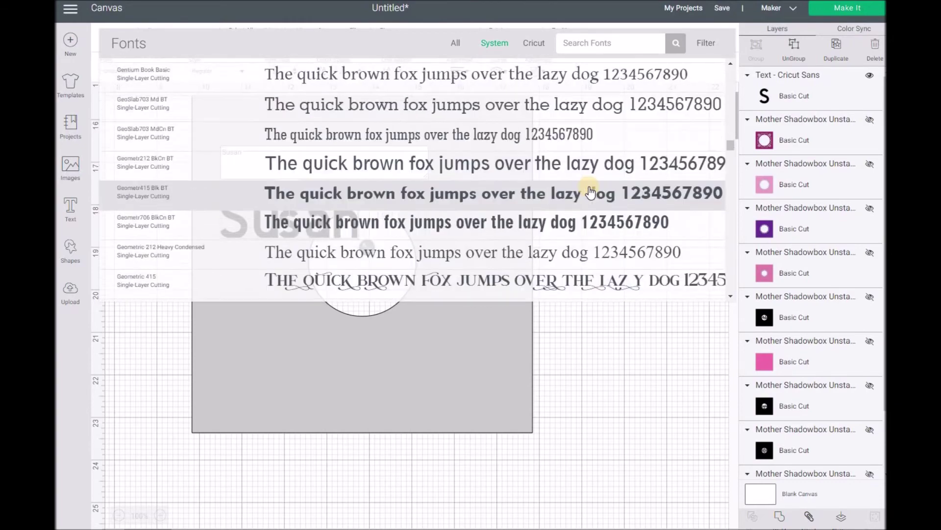
scroll(590, 192, "down", 10)
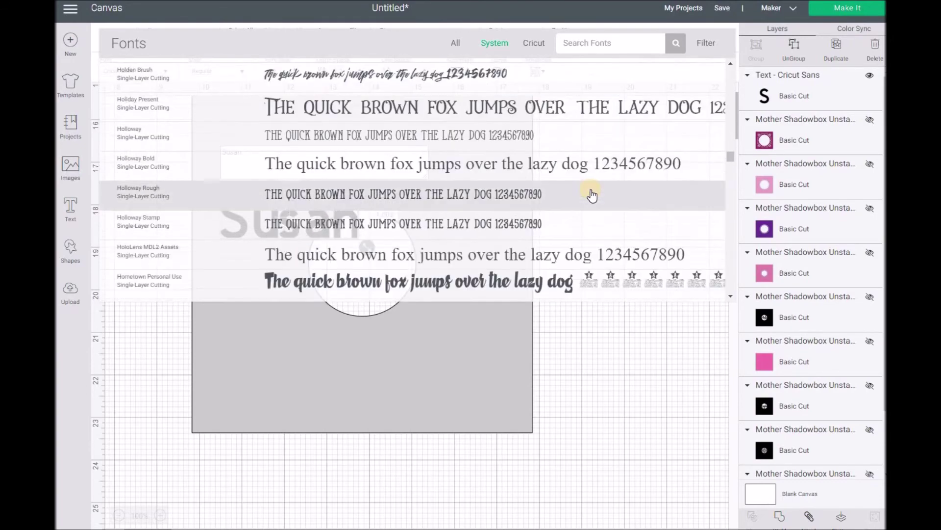
scroll(592, 195, "down", 5)
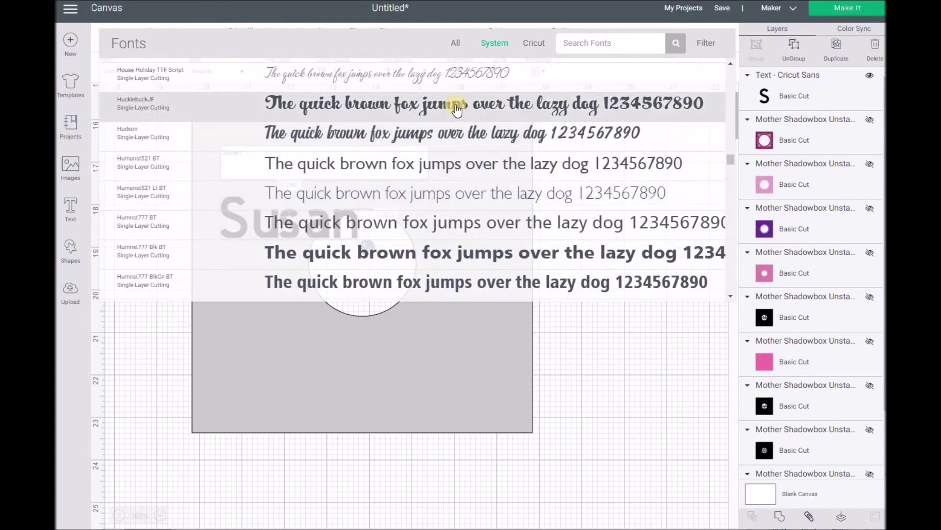
left_click(457, 120)
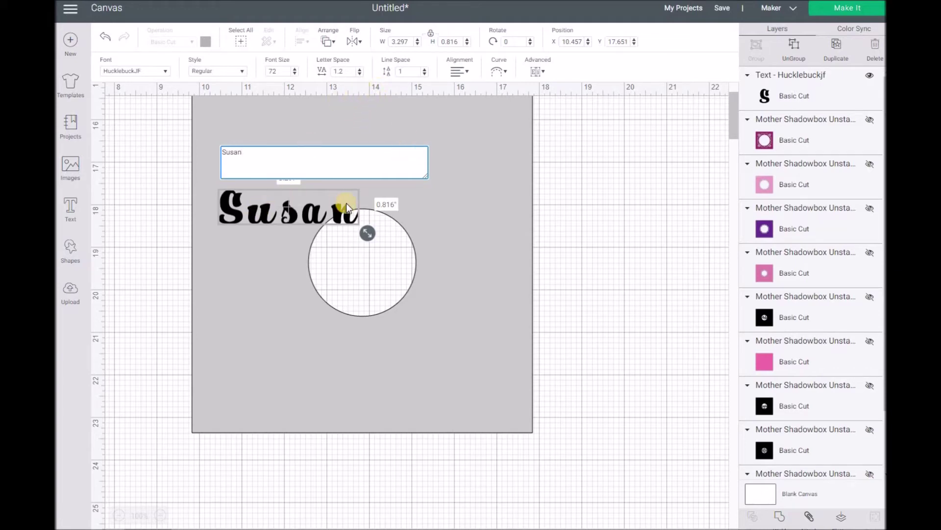
- Lower Susan's letter spacing to about -0.7, raise it back to -0.5, then deselect
left_click(360, 74)
left_click(360, 74)
left_click(360, 73)
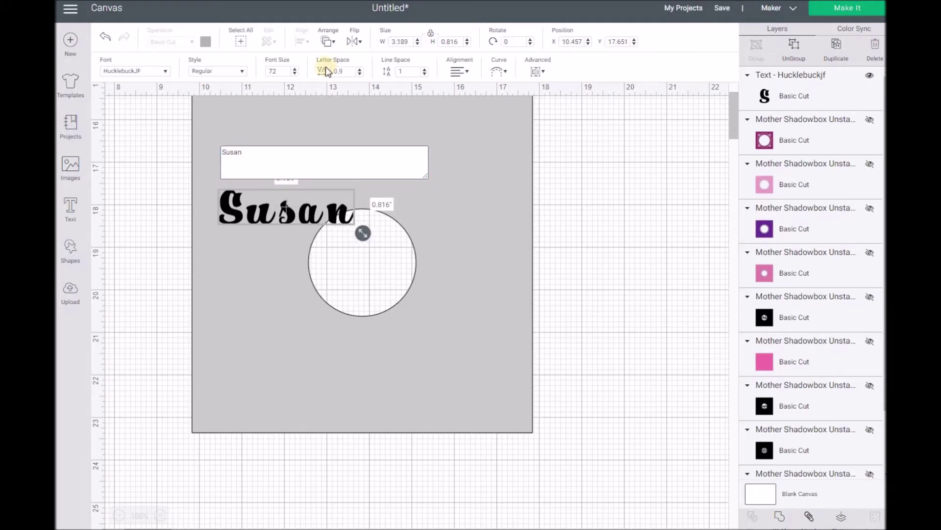
left_click(360, 74)
left_click(359, 73)
left_click(359, 74)
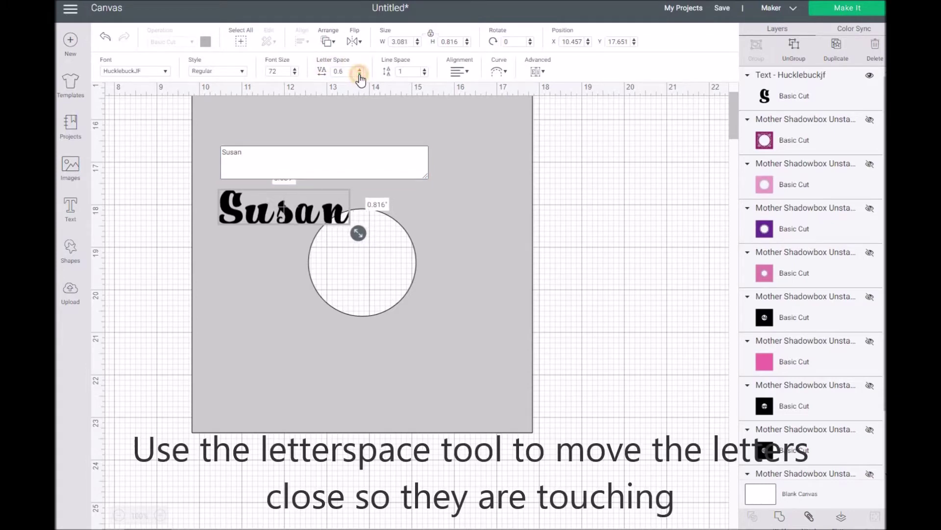
left_click(360, 73)
left_click(360, 74)
left_click(360, 74)
left_click(360, 73)
left_click(360, 73)
left_click(360, 74)
left_click(360, 74)
left_click(360, 74)
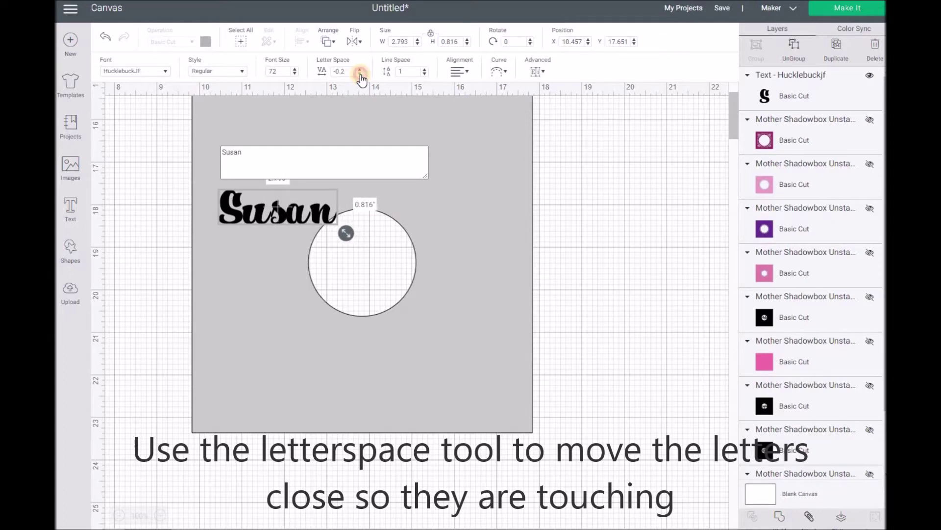
left_click(360, 74)
left_click(360, 74)
left_click(360, 74)
left_click(360, 73)
left_click(360, 73)
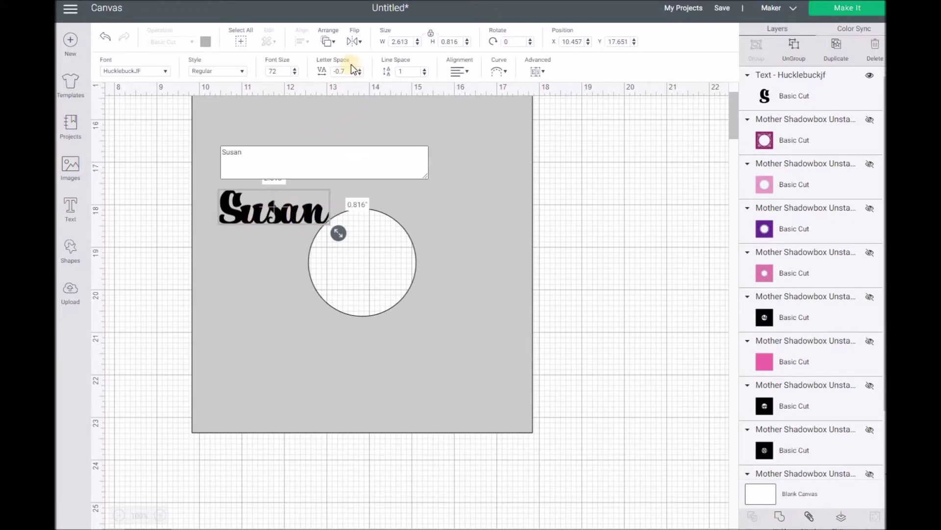
left_click(359, 69)
left_click(359, 68)
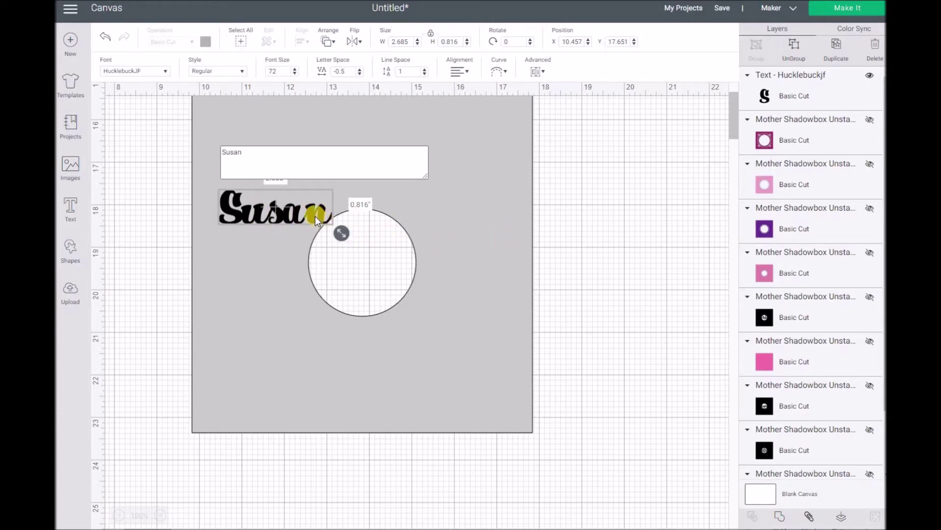
left_click(180, 230)
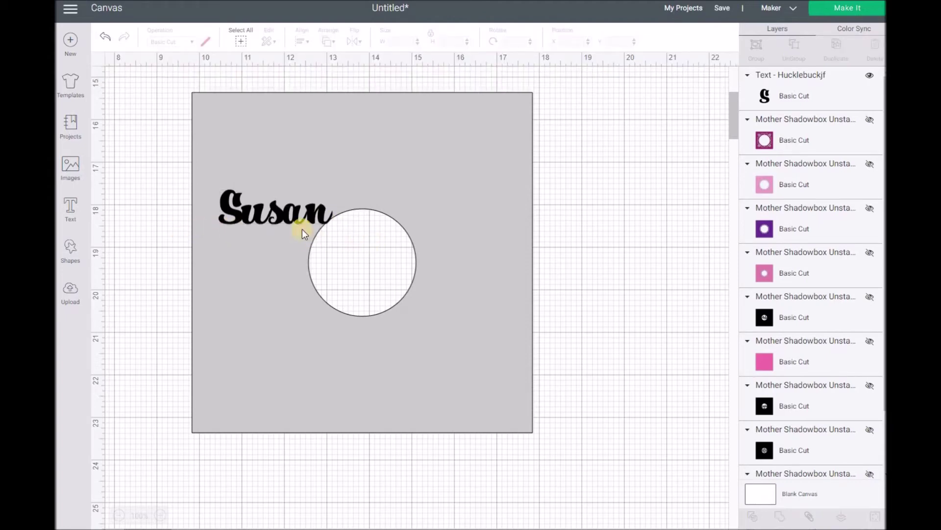
- Drag Susan into the centre of the circle and fine-tune its position
left_click_drag(278, 217, 365, 267)
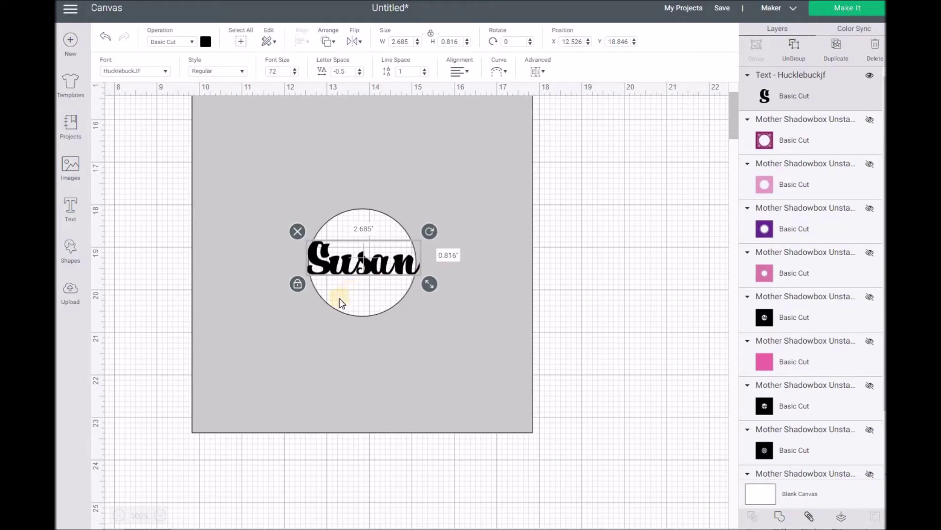
scroll(338, 296, "up", 3)
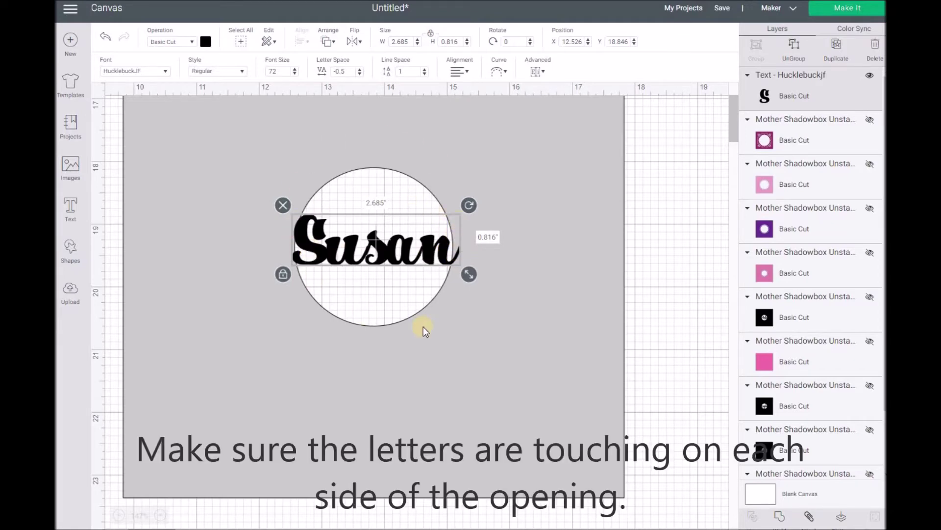
left_click_drag(443, 261, 443, 257)
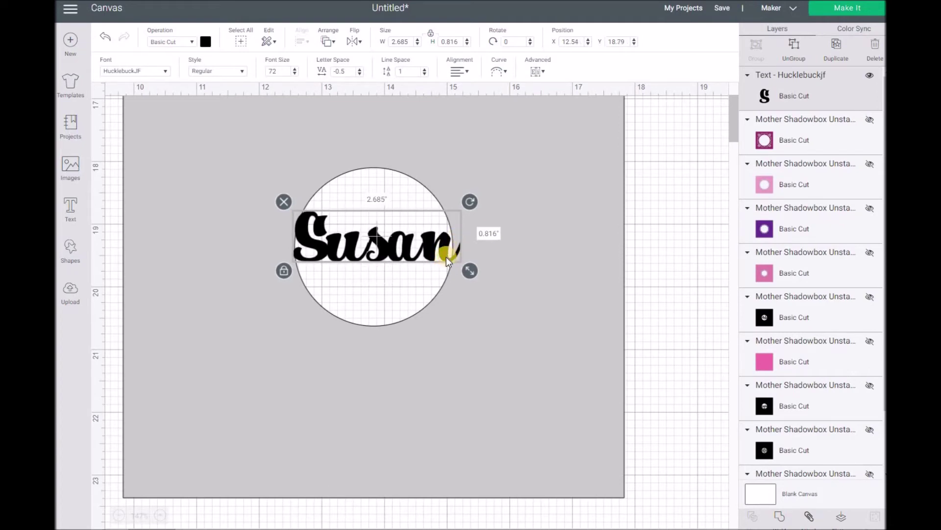
left_click_drag(469, 270, 471, 271)
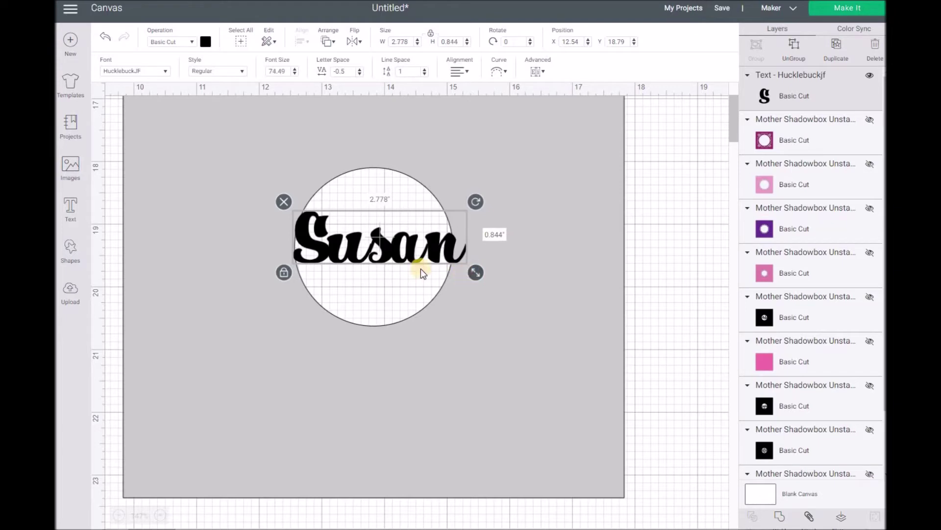
- Make the Susan text light grey to match the circle
left_click(205, 41)
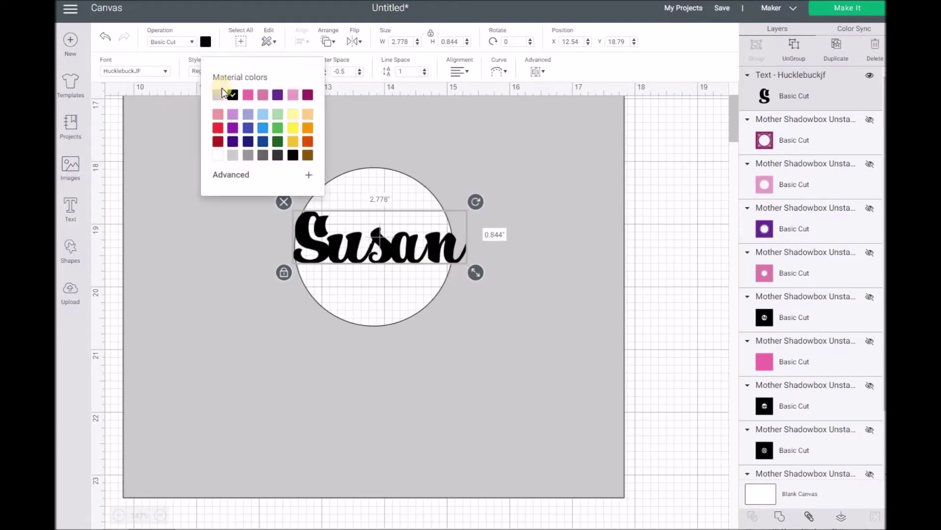
left_click(219, 96)
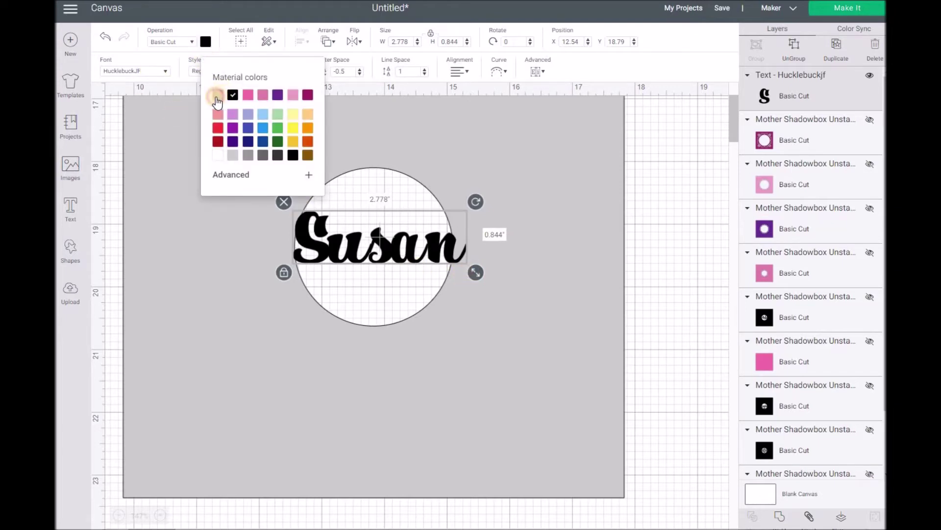
left_click(384, 285)
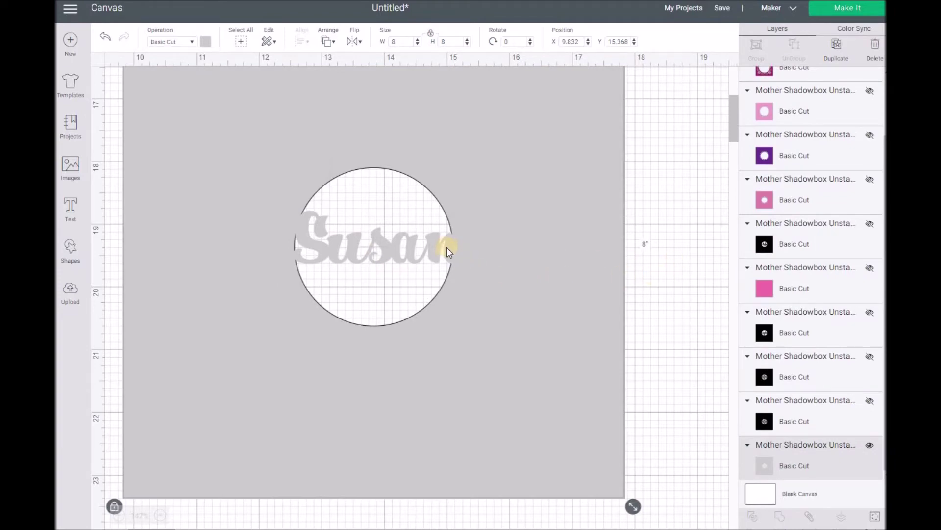
- Shrink the Susan text slightly to 2.722 x 0.827 and duplicate it
left_click(434, 249)
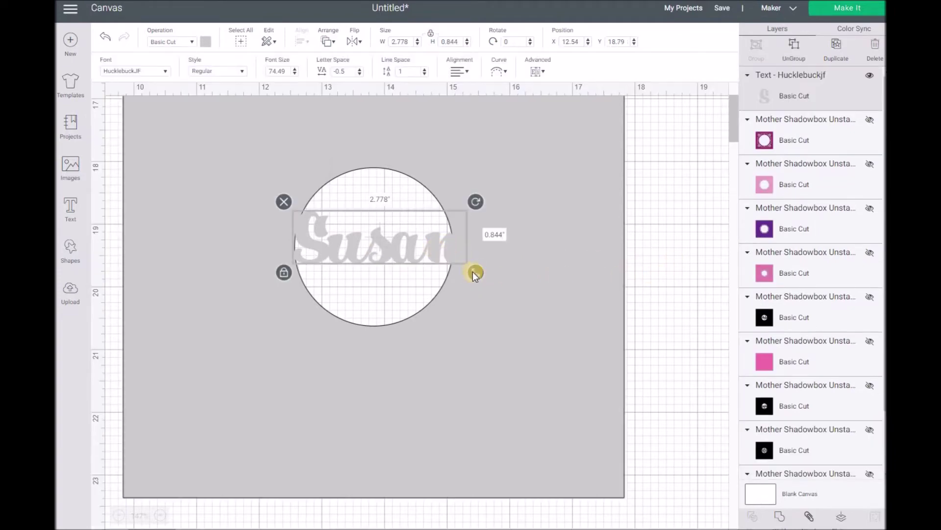
left_click_drag(470, 273, 468, 272)
left_click(658, 263)
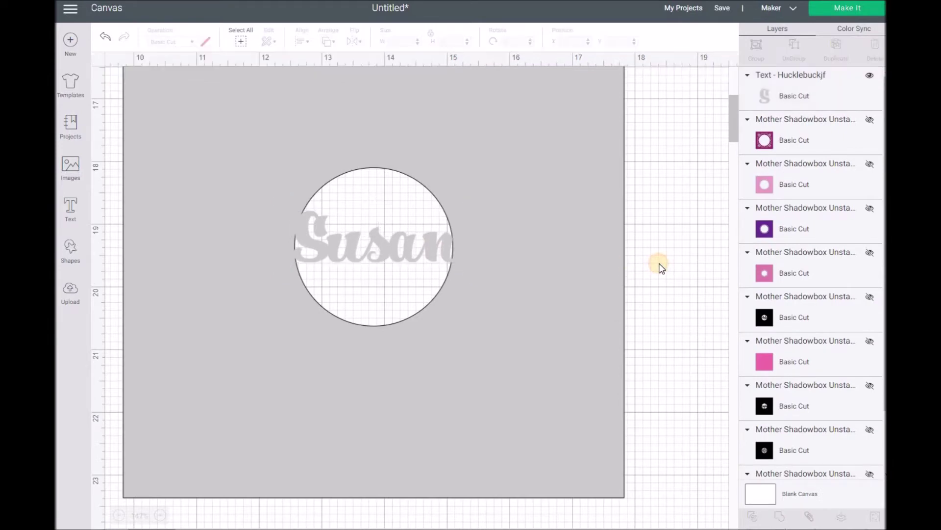
left_click(399, 241)
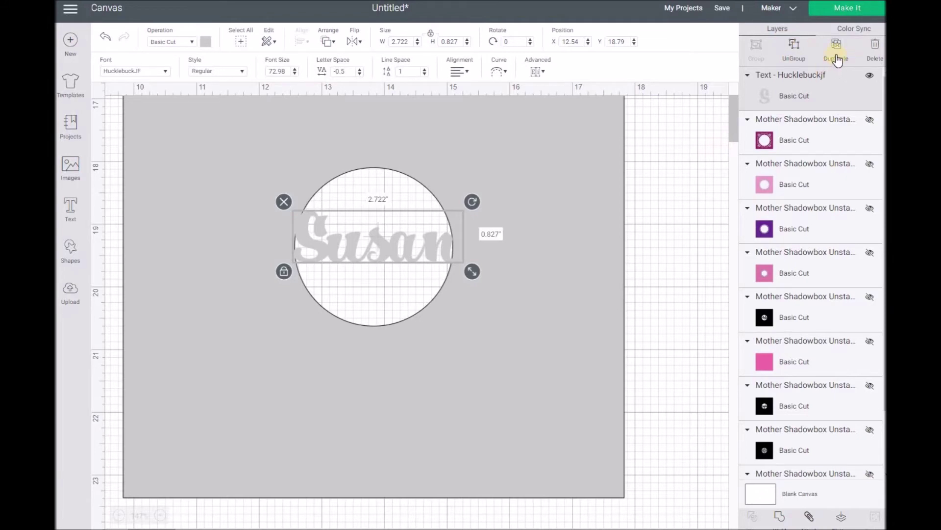
left_click(820, 62)
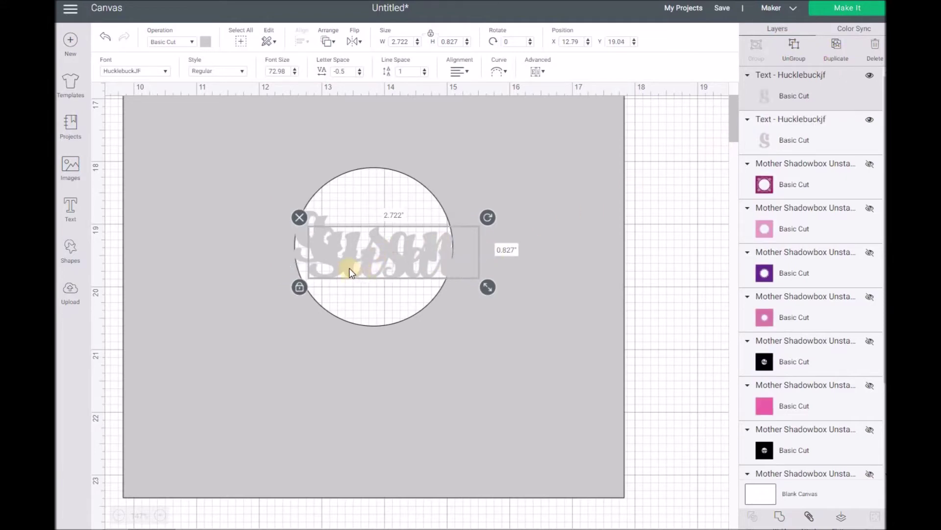
left_click_drag(339, 267, 683, 192)
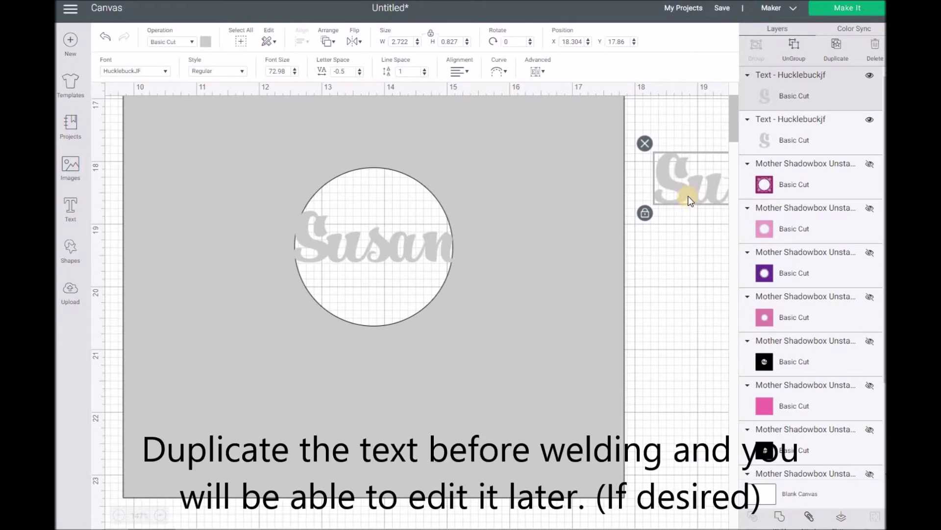
left_click_drag(684, 199, 255, 131)
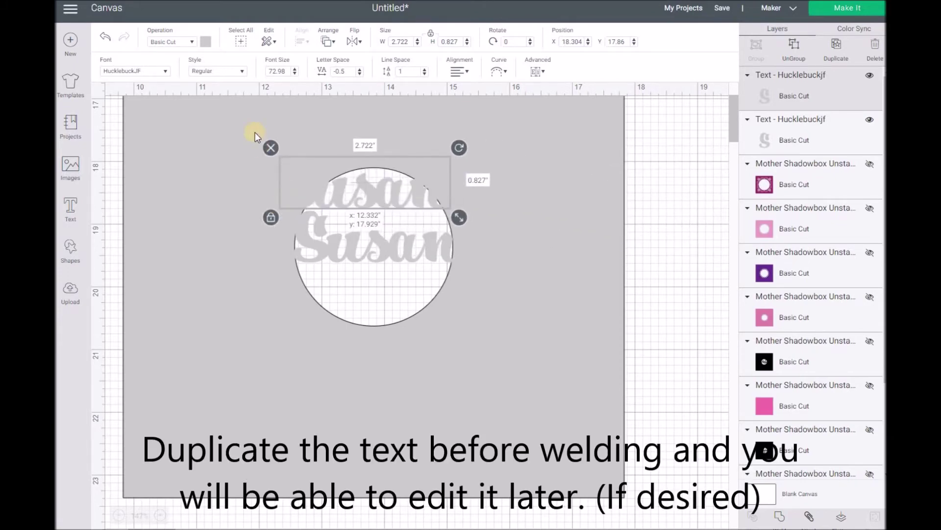
left_click(207, 43)
left_click(232, 95)
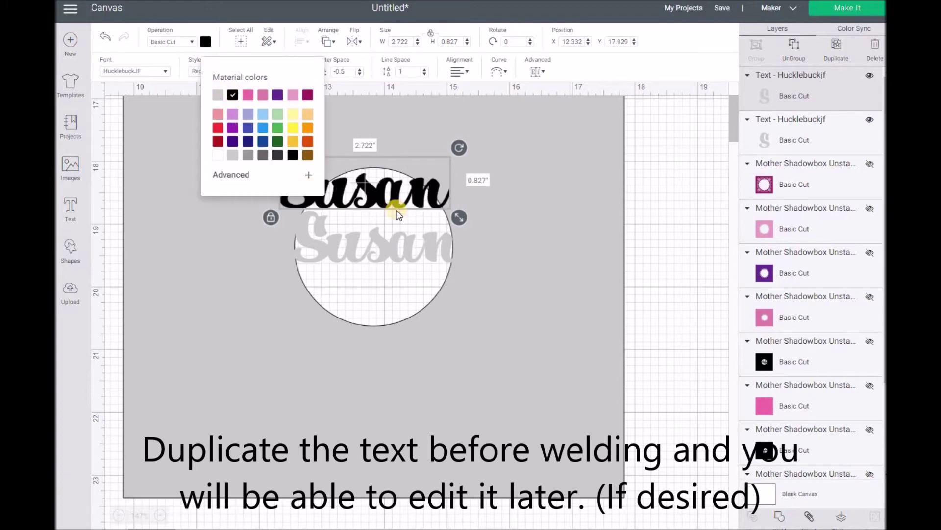
left_click(241, 165)
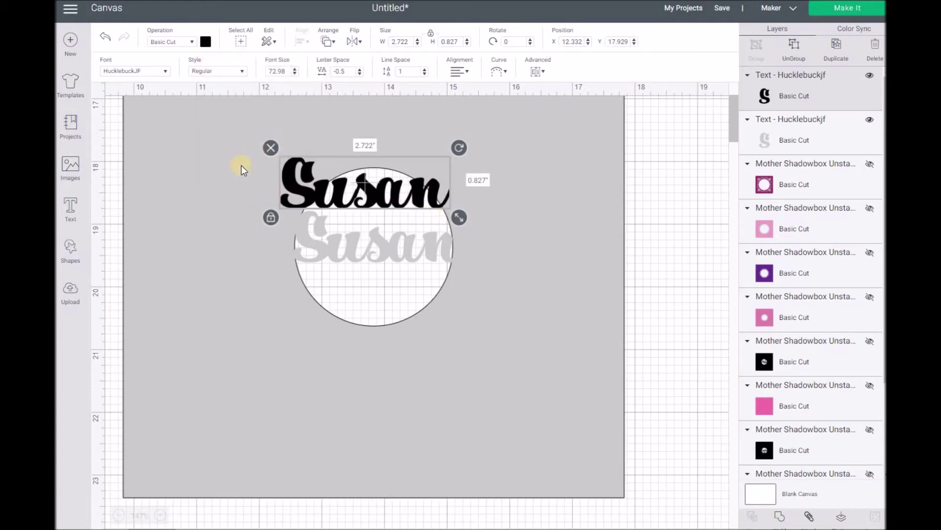
left_click(70, 203)
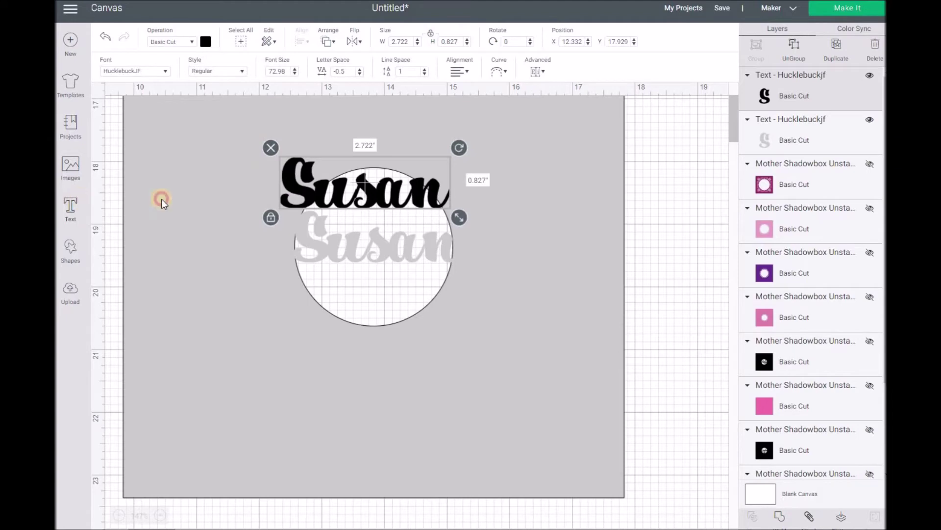
double_click(361, 199)
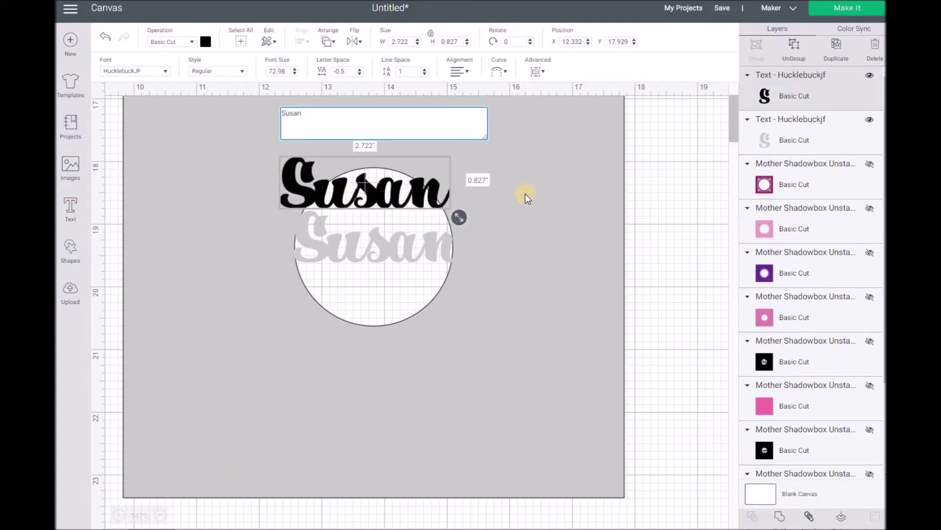
key("BackSpace")
key("BackSpace")
key("BackSpace")
key("BackSpace")
key("BackSpace")
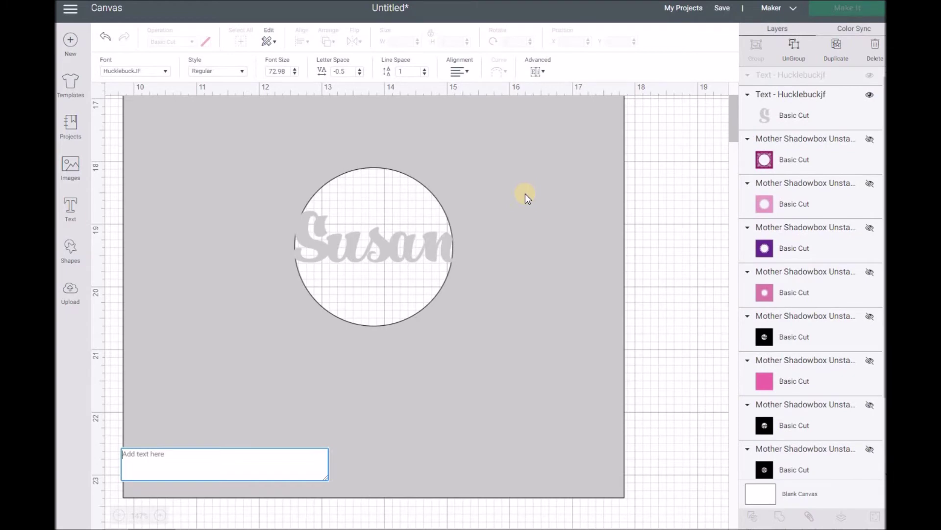
type("David")
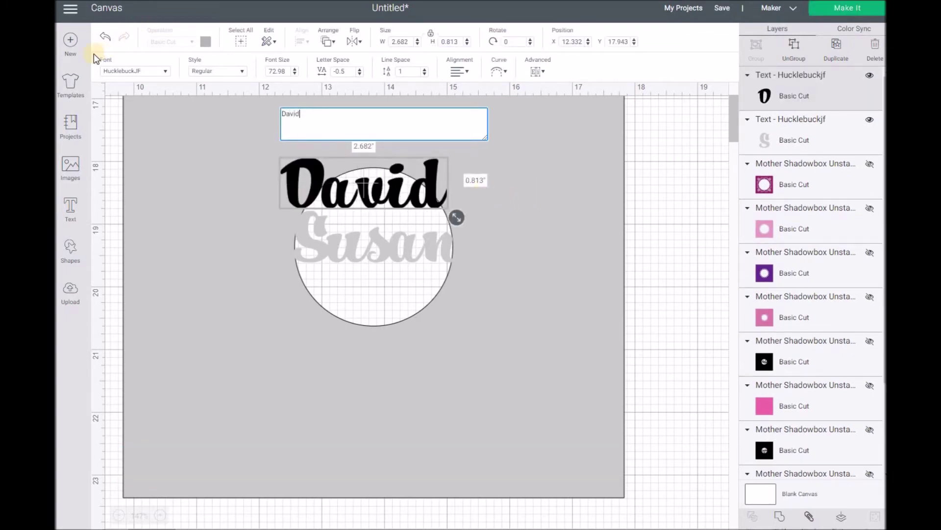
left_click(387, 193)
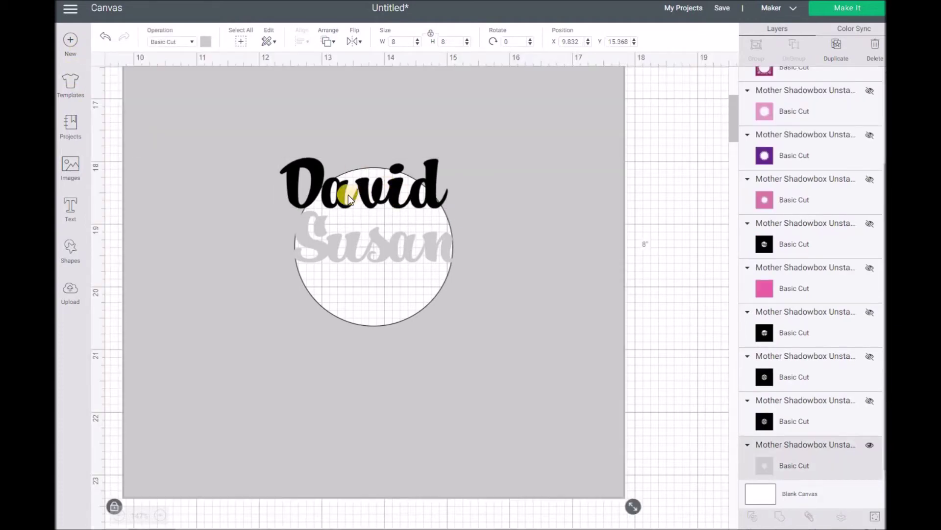
left_click(293, 190)
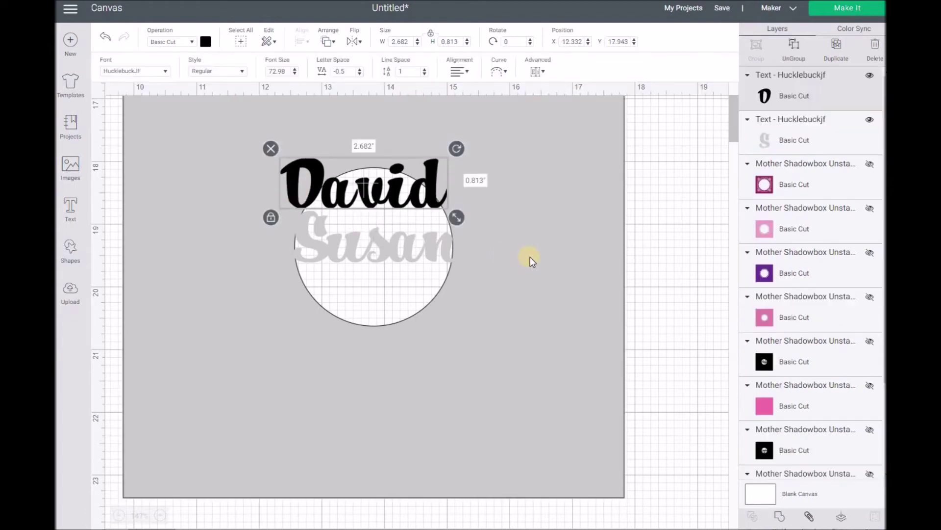
left_click(271, 148)
left_click(360, 266)
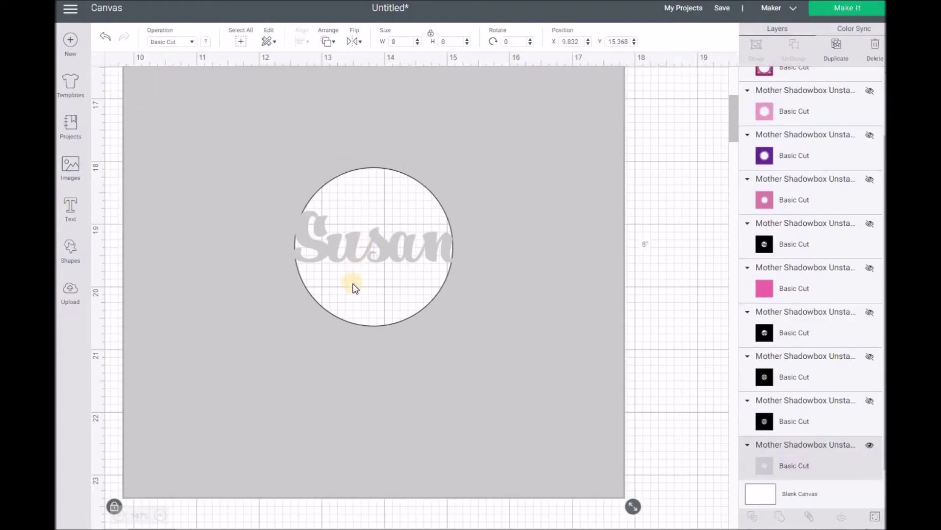
- Weld the Susan letters into a single shape
left_click(339, 259)
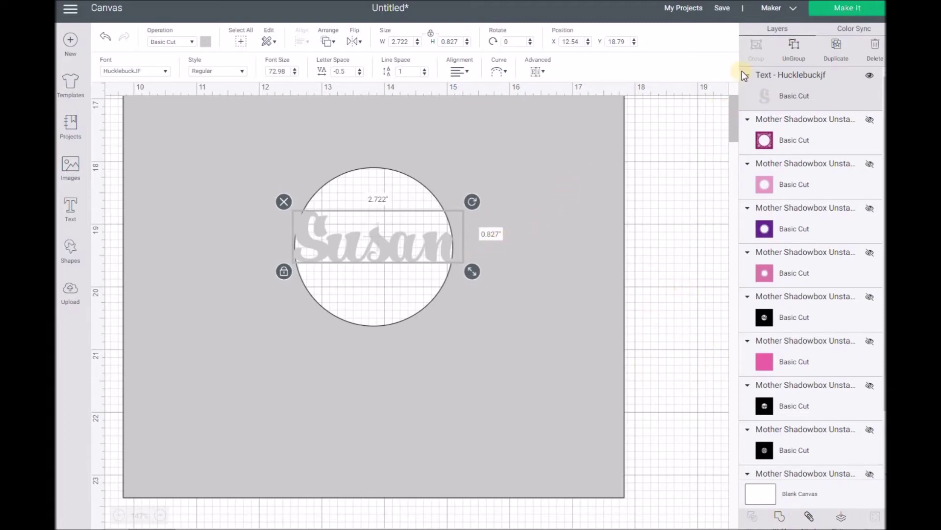
left_click(836, 8)
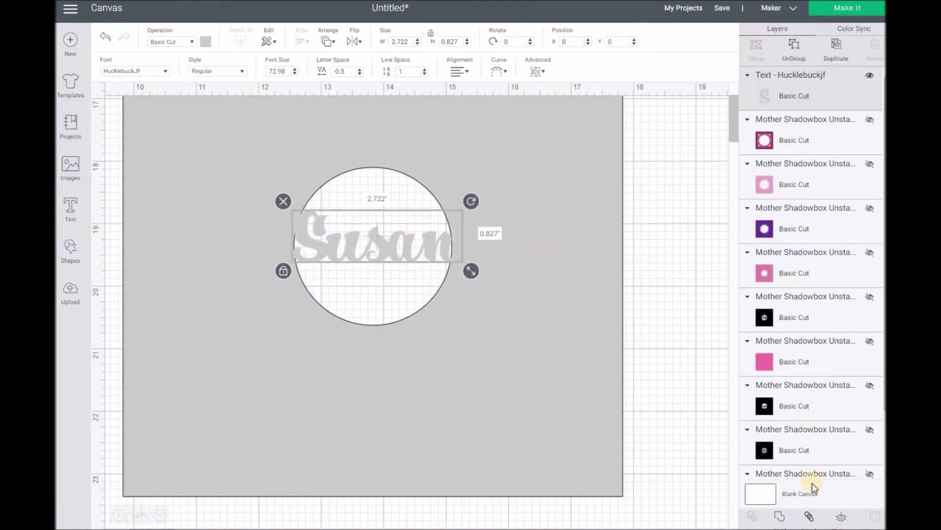
left_click(778, 518)
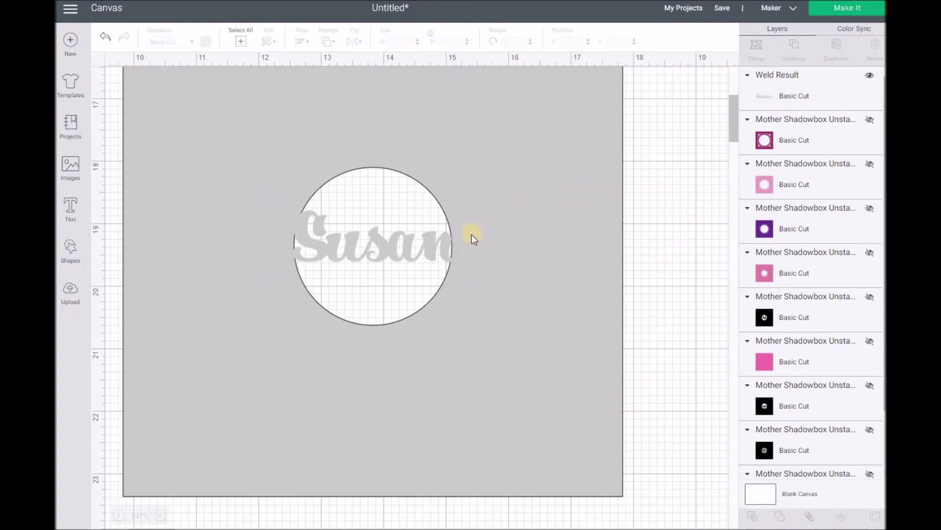
- Tilt the welded Susan 0.53 degrees and nudge it into place within the circle
left_click(436, 246)
left_click_drag(436, 243, 427, 245)
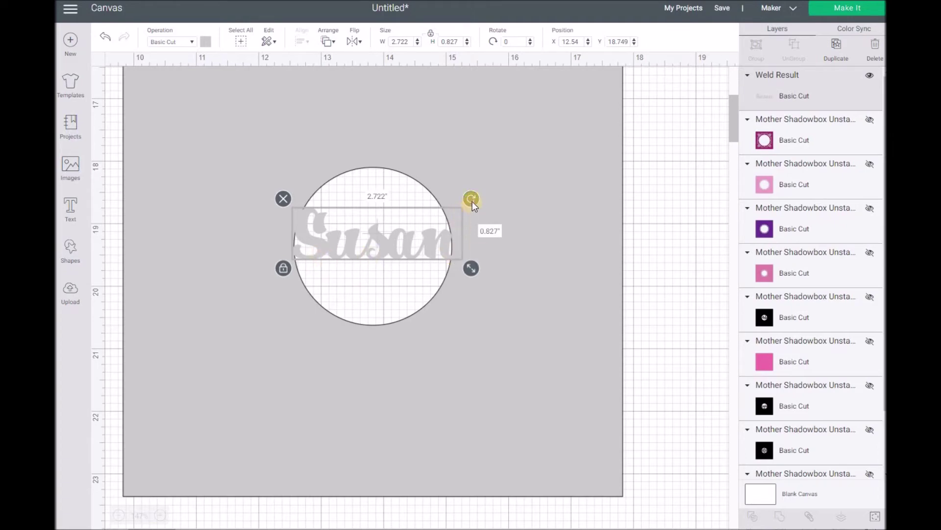
mouse_move(473, 198)
left_mouse_down()
mouse_move(473, 184)
mouse_move(476, 202)
left_mouse_up()
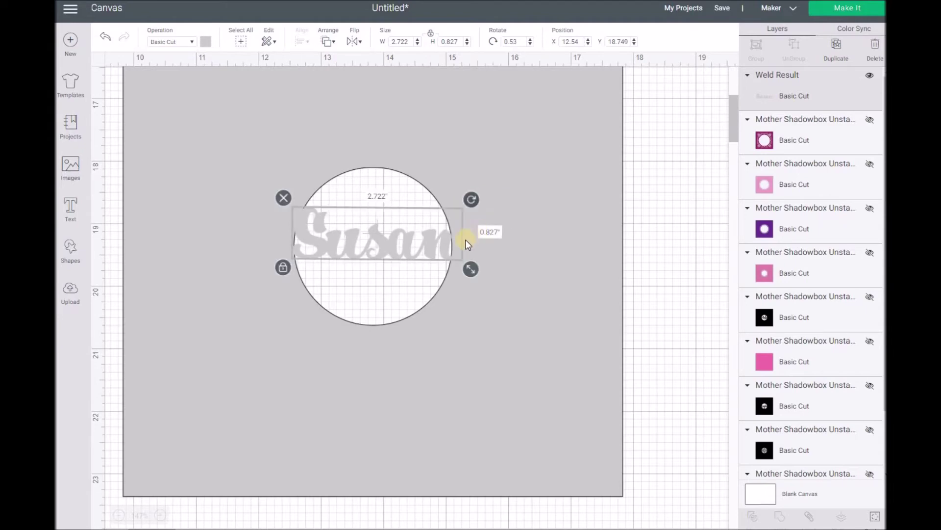
left_click(368, 290)
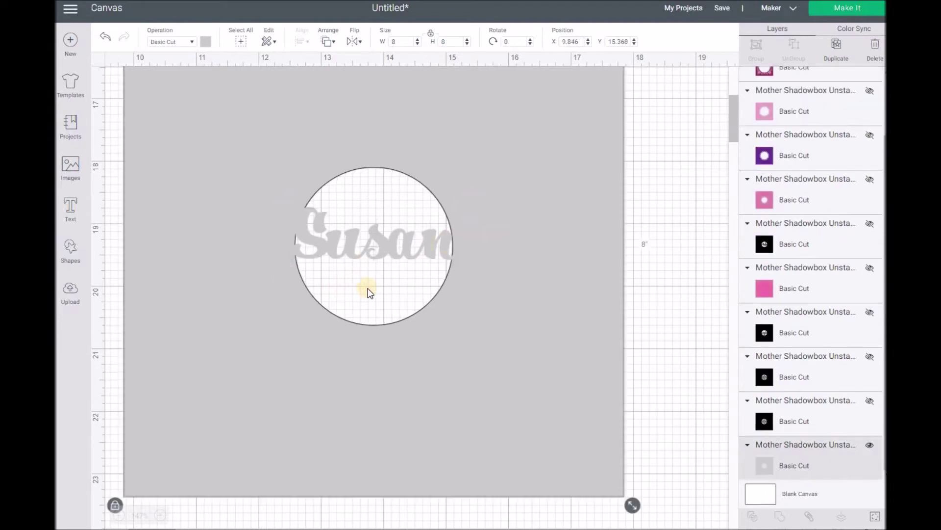
left_click(387, 255)
left_click_drag(387, 254, 386, 256)
left_click(276, 272)
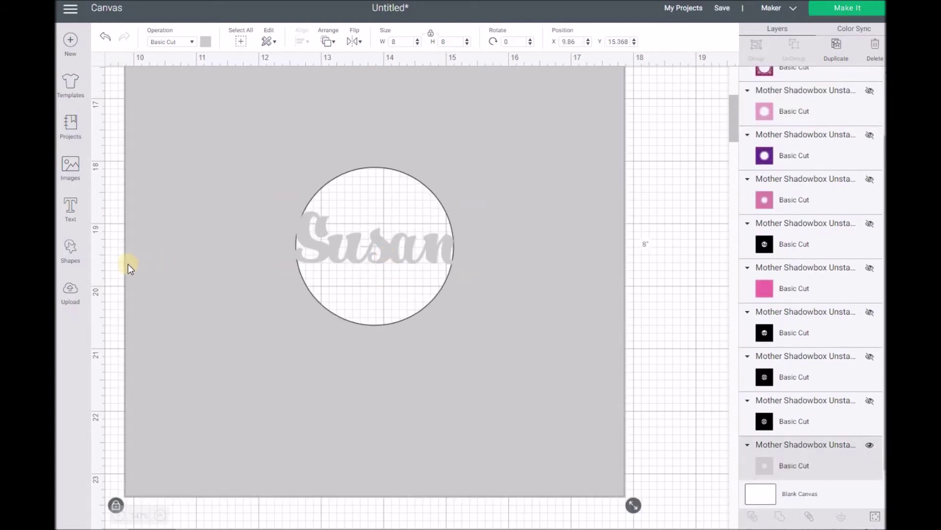
- Add a heart shape, shrink it to about 2 inches wide, and place it below Susan
left_click(70, 255)
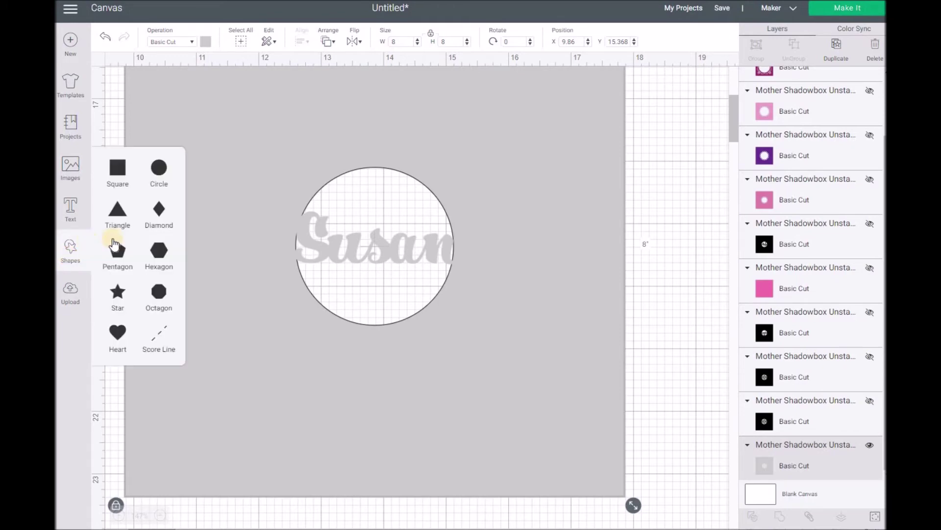
left_click(120, 335)
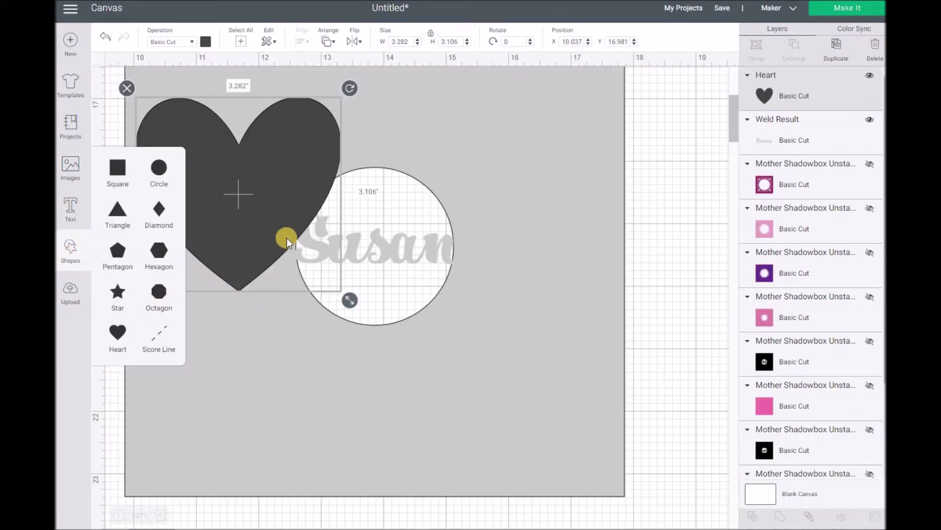
left_click(514, 196)
left_click(267, 132)
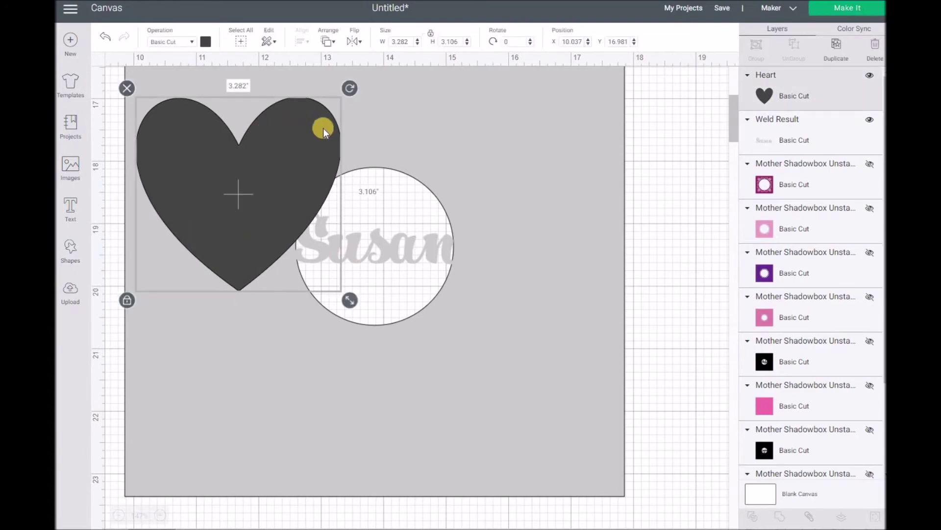
left_click_drag(349, 301, 167, 143)
left_click_drag(334, 275, 430, 343)
left_click_drag(382, 311, 377, 314)
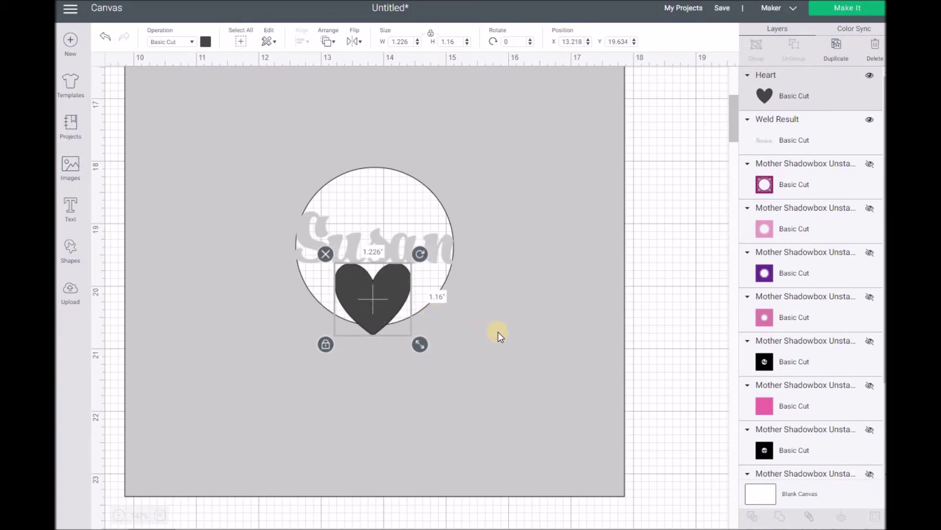
- Centre the heart horizontally on the background square
left_click(493, 328)
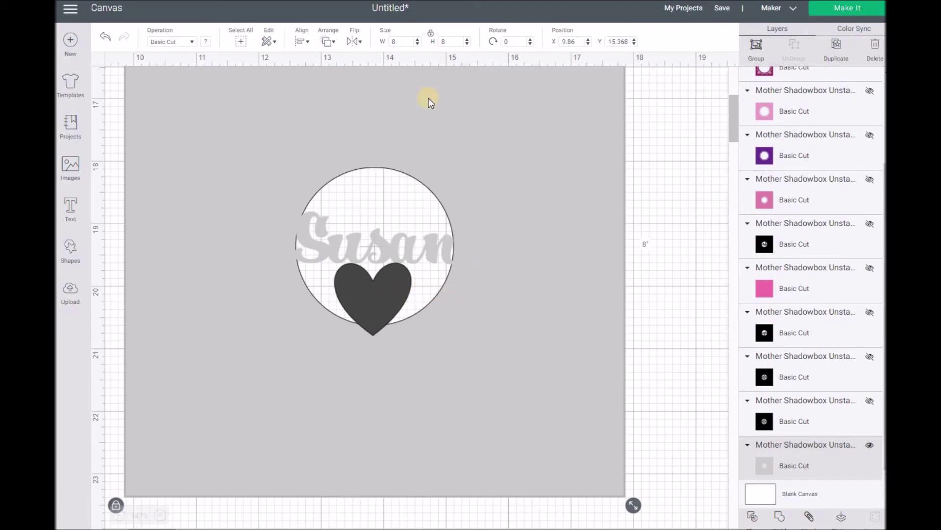
left_click(310, 44)
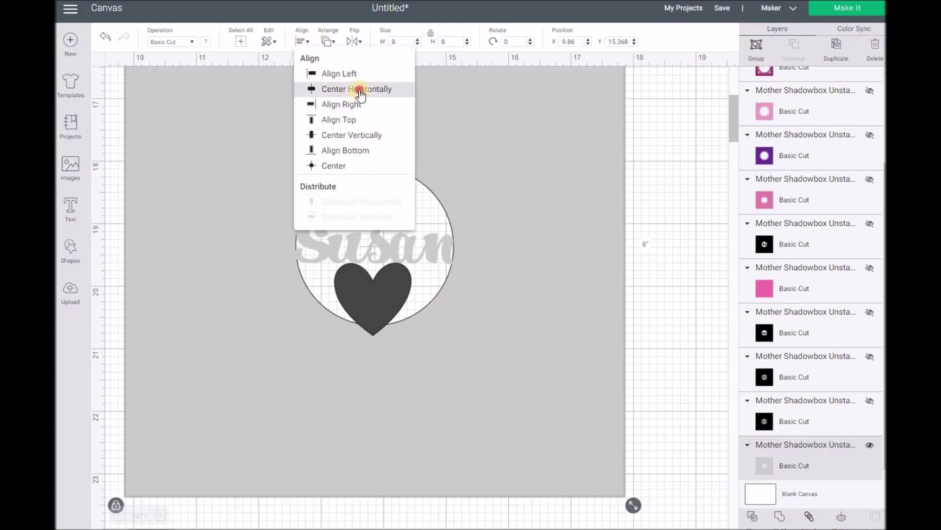
left_click(358, 91)
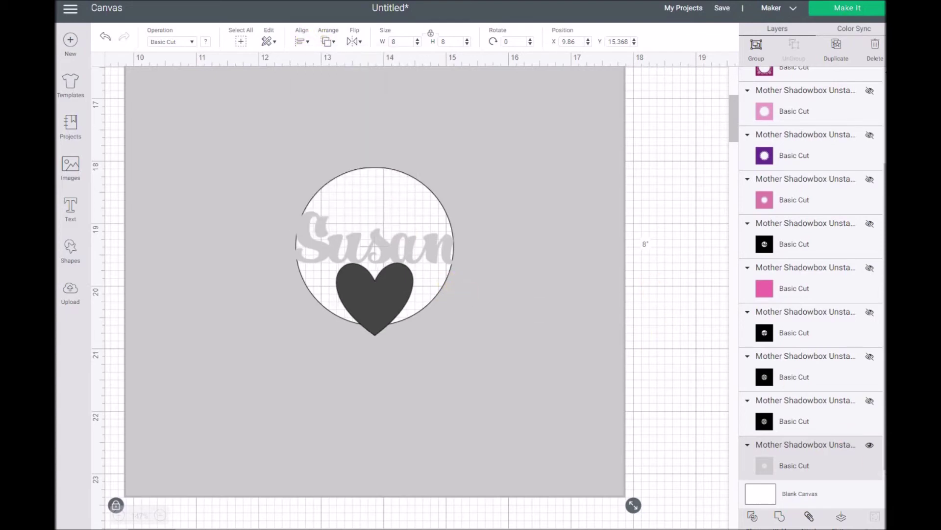
scroll(860, 324, "up", 2)
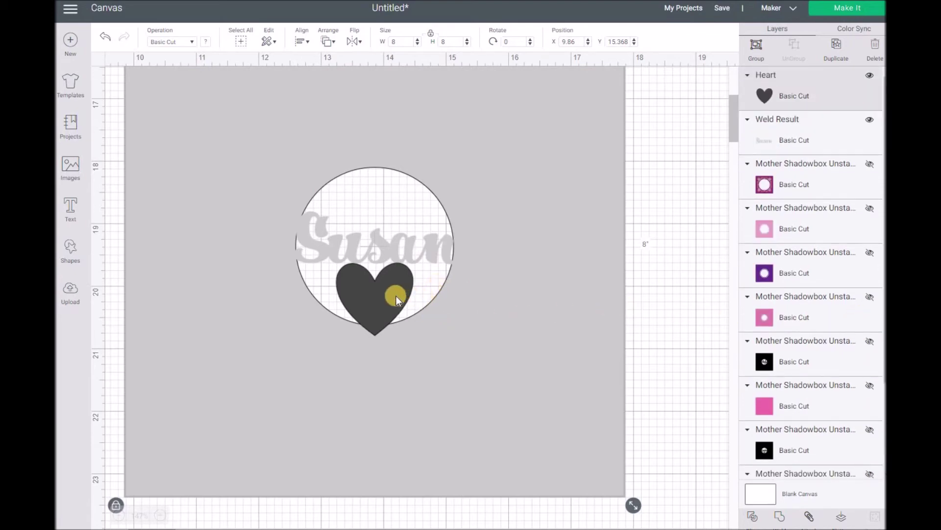
- Duplicate the heart, fit a smaller copy inside it, and slice the two hearts
left_click(690, 292)
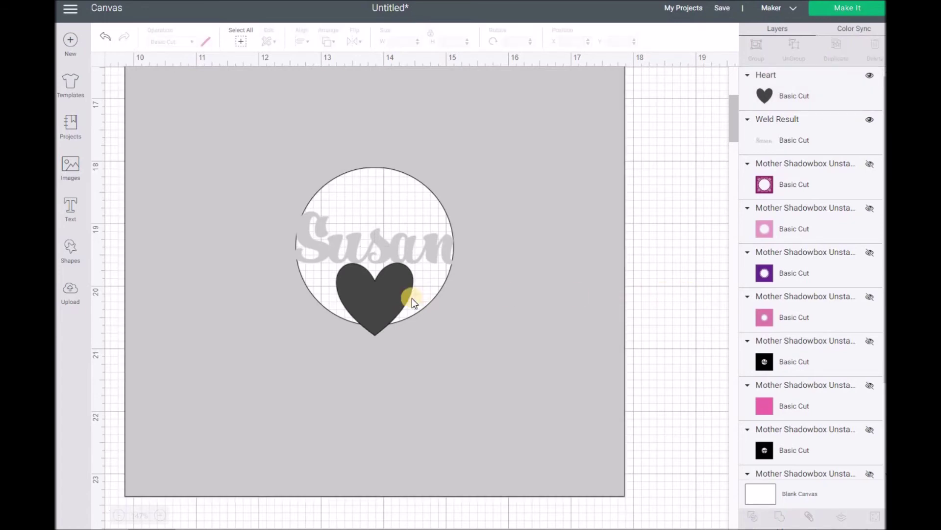
left_click(373, 301)
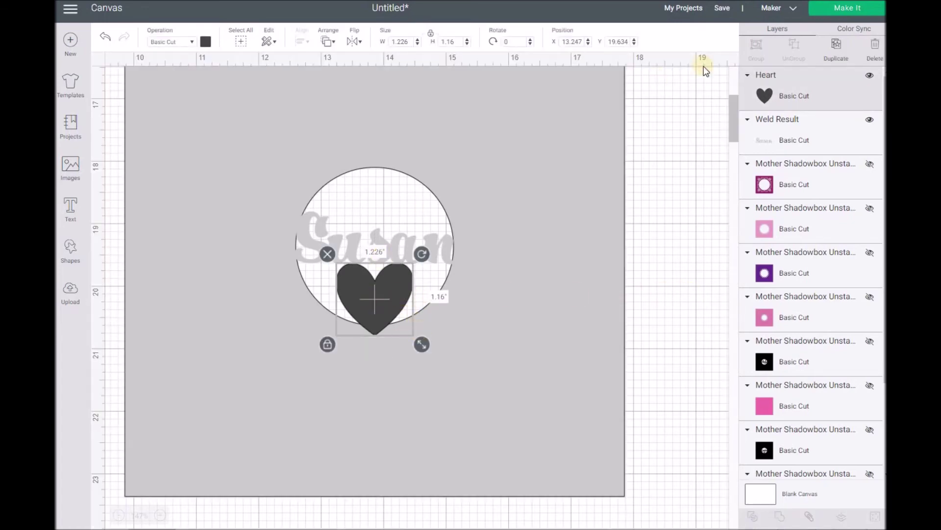
left_click(837, 47)
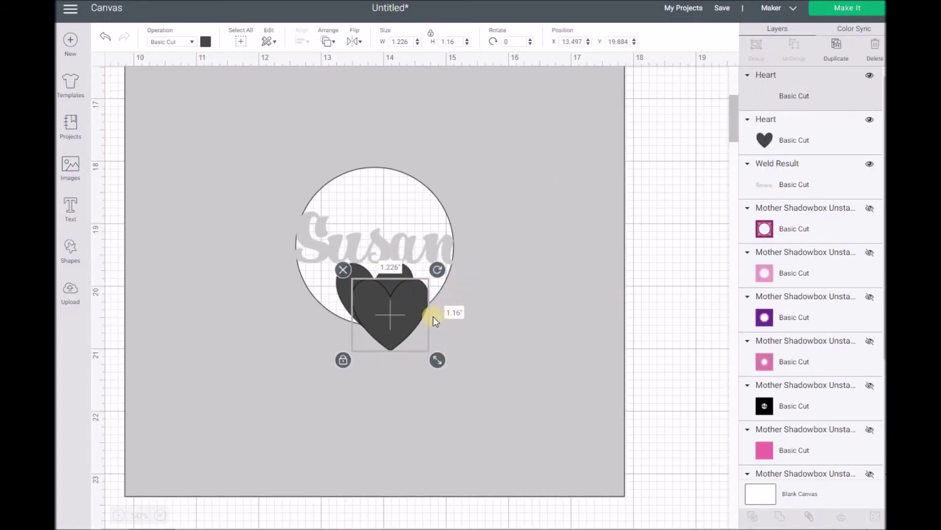
left_click_drag(437, 360, 397, 342)
left_click_drag(387, 309, 382, 309)
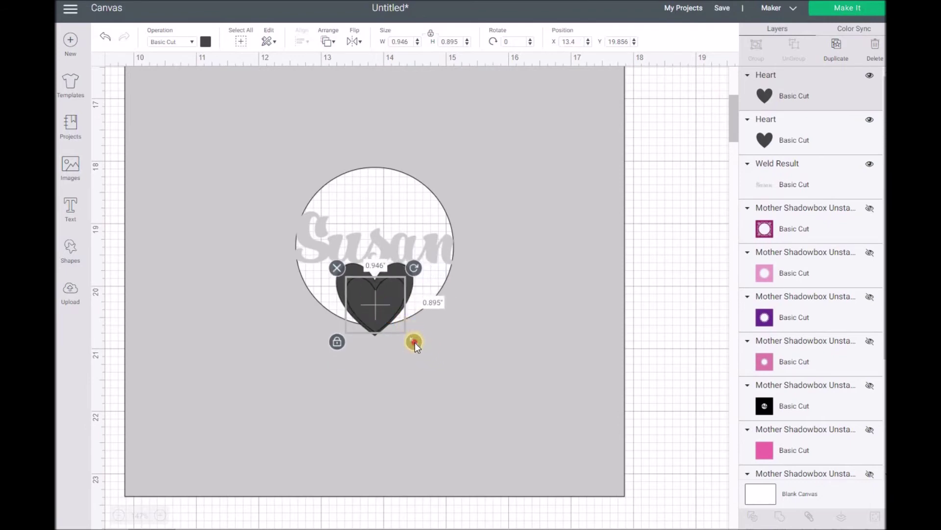
left_click_drag(412, 341, 383, 312)
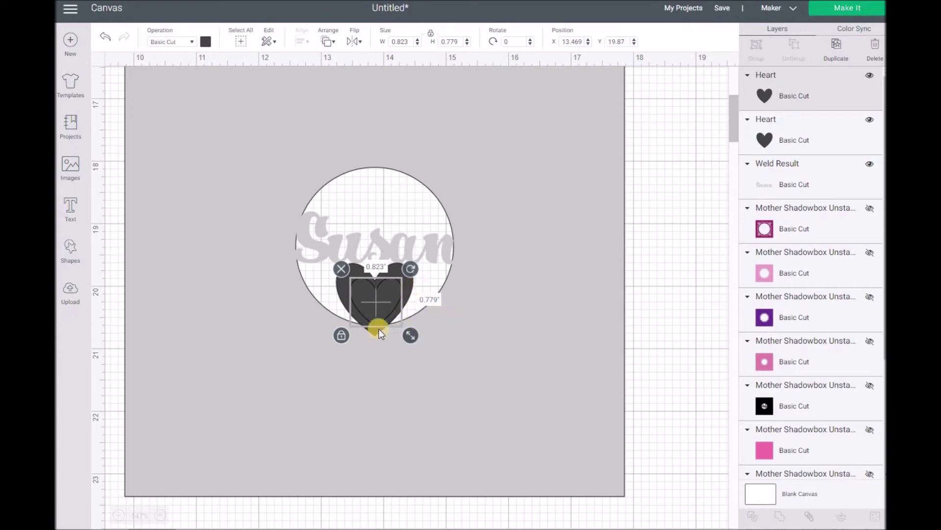
left_click_drag(378, 302, 376, 303)
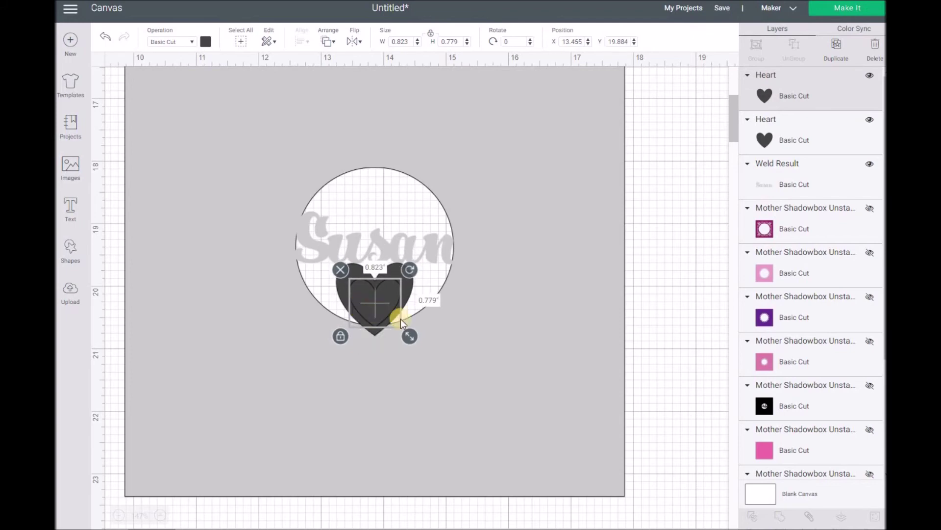
left_click(410, 291, "shift")
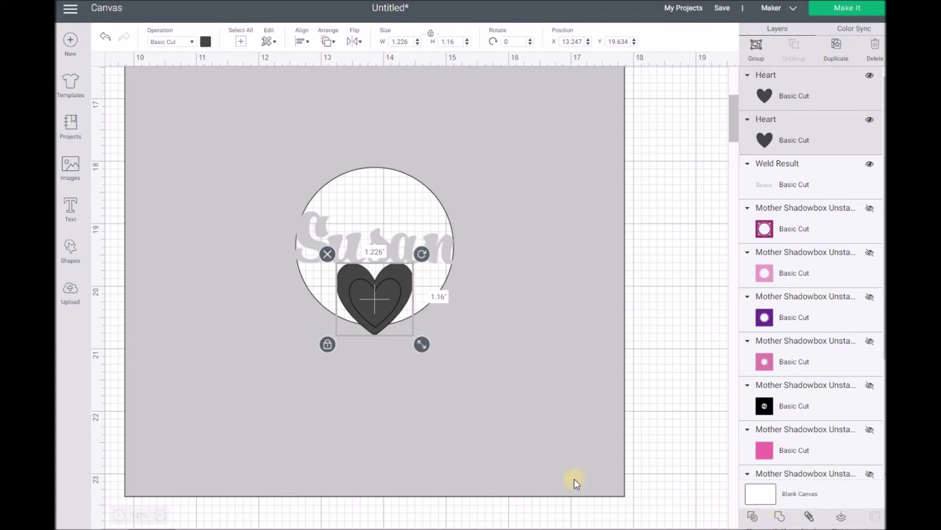
left_click(528, 457)
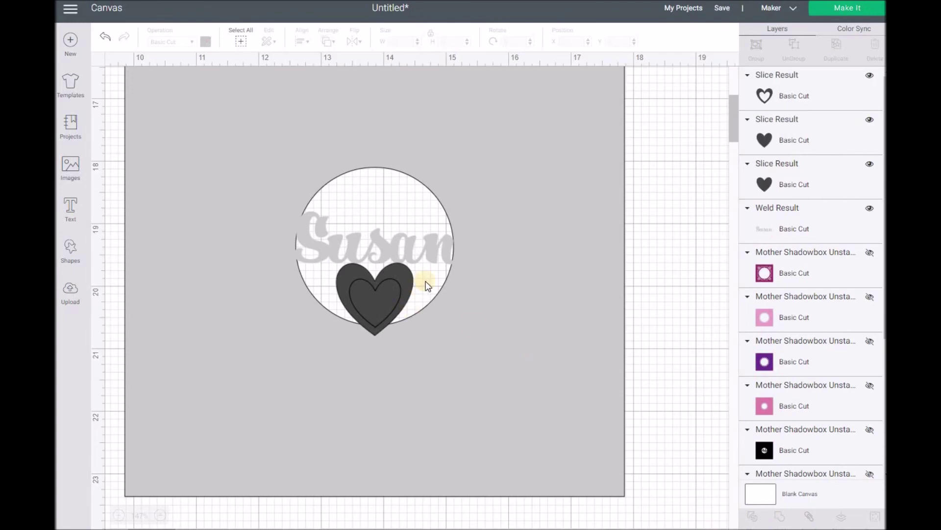
- Set the outline heart aside and delete both solid heart slice pieces
left_click(384, 303)
left_click_drag(384, 302, 650, 312)
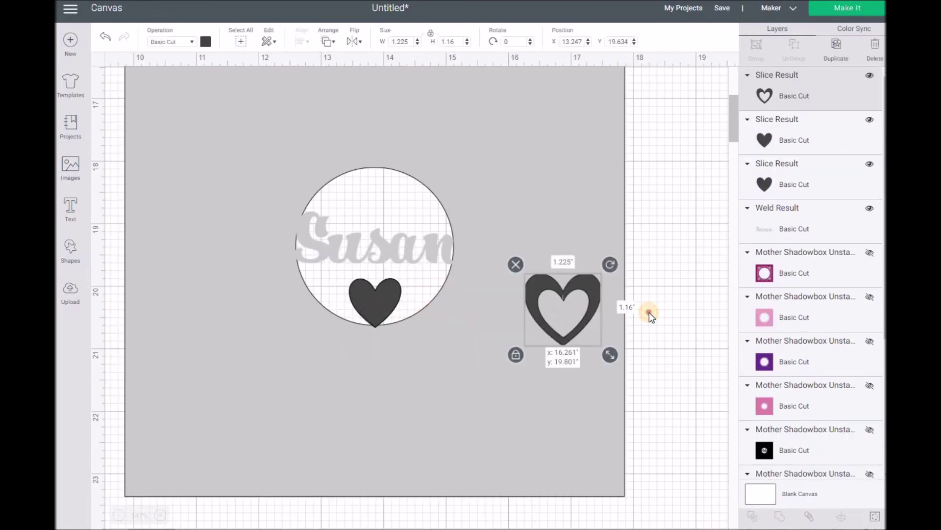
left_click(384, 310)
key("Delete")
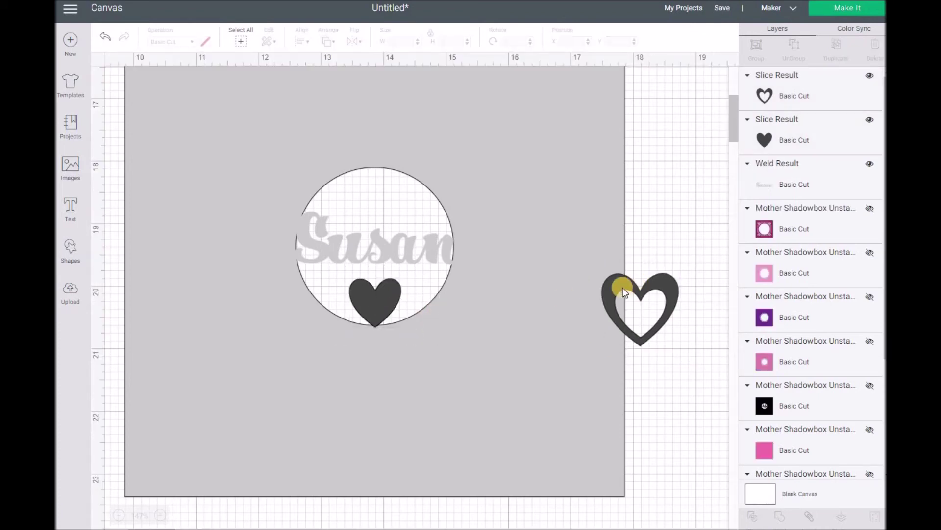
left_click(377, 298)
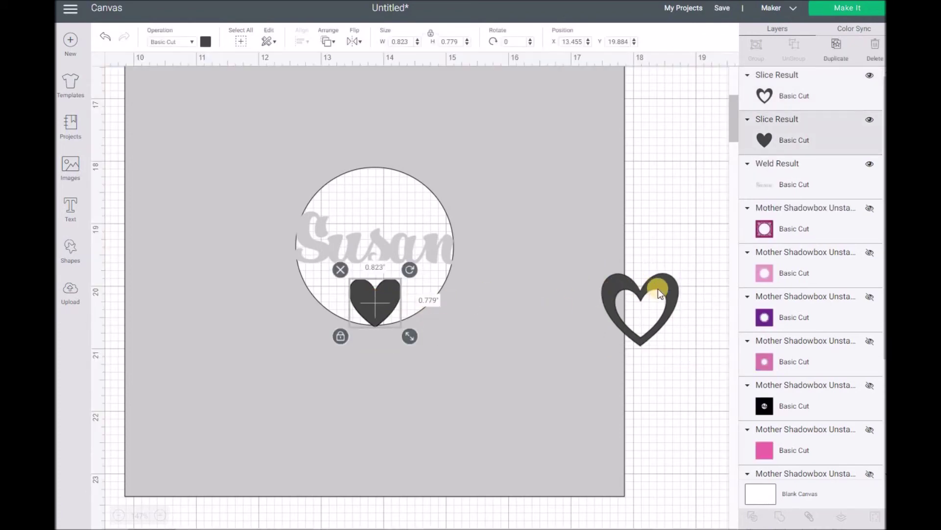
key("Delete")
- Return the outline heart below Susan, centre it horizontally, and nudge it slightly up
left_click_drag(631, 294, 362, 286)
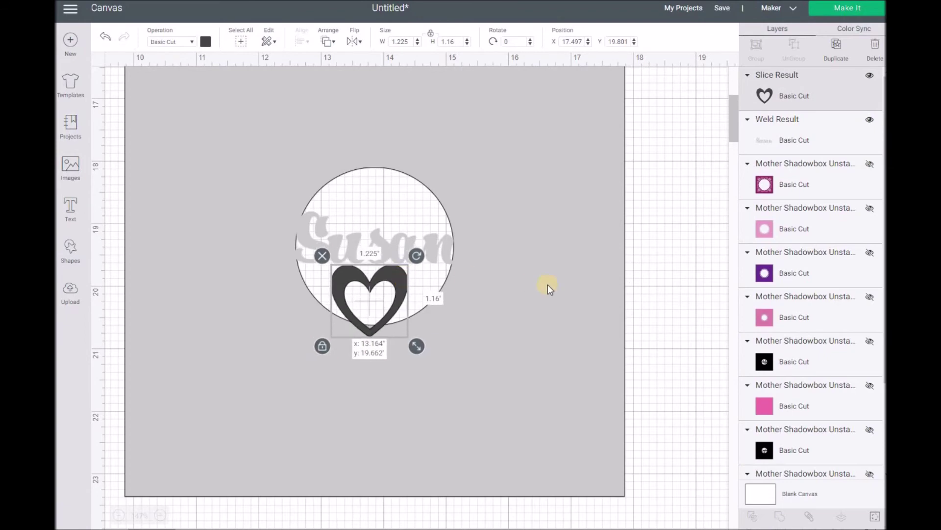
left_click_drag(676, 273, 209, 368)
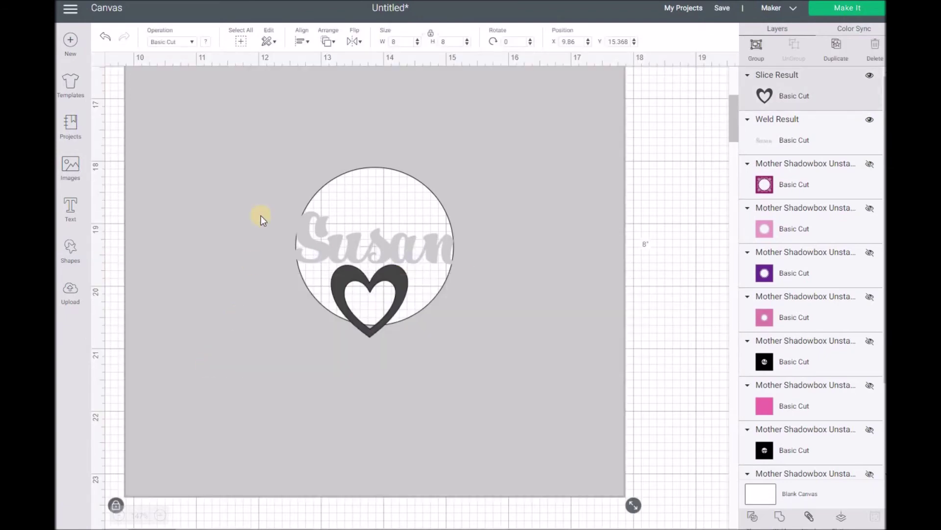
left_click(302, 41)
left_click(338, 89)
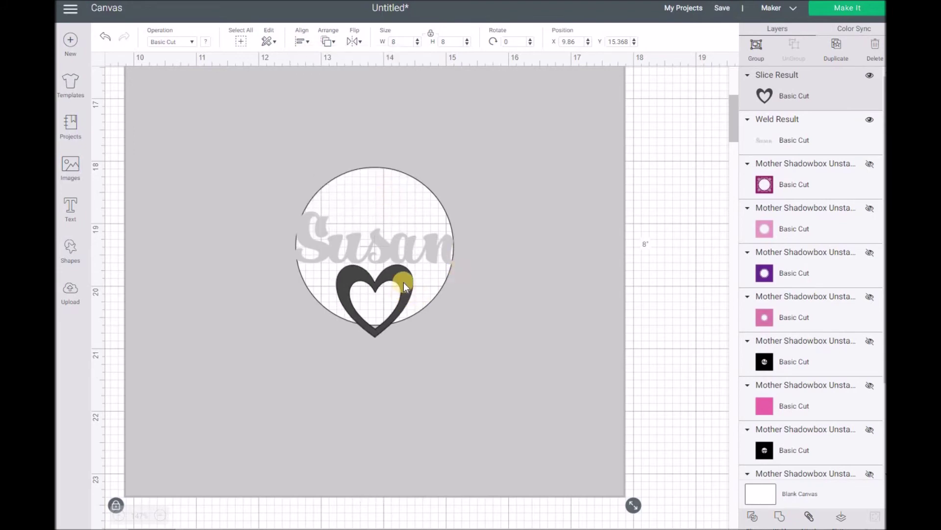
left_click_drag(403, 280, 405, 283)
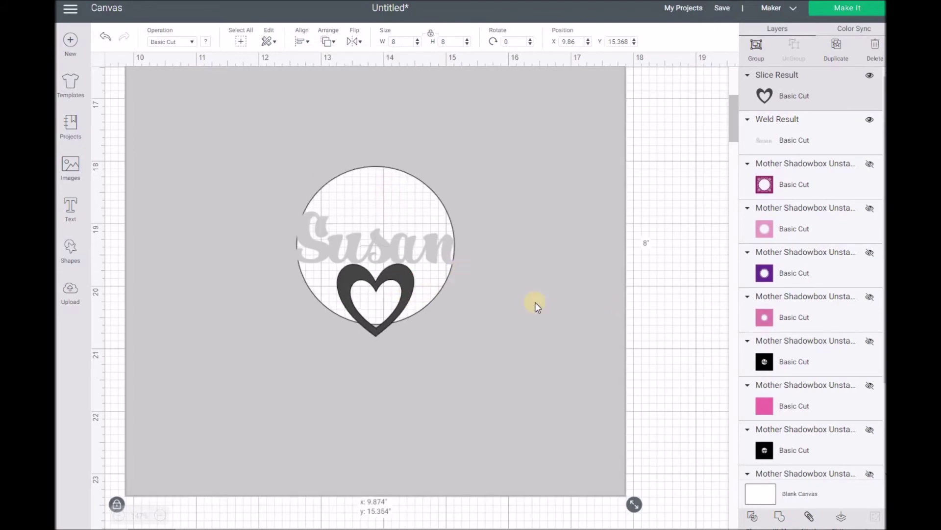
left_click(639, 301)
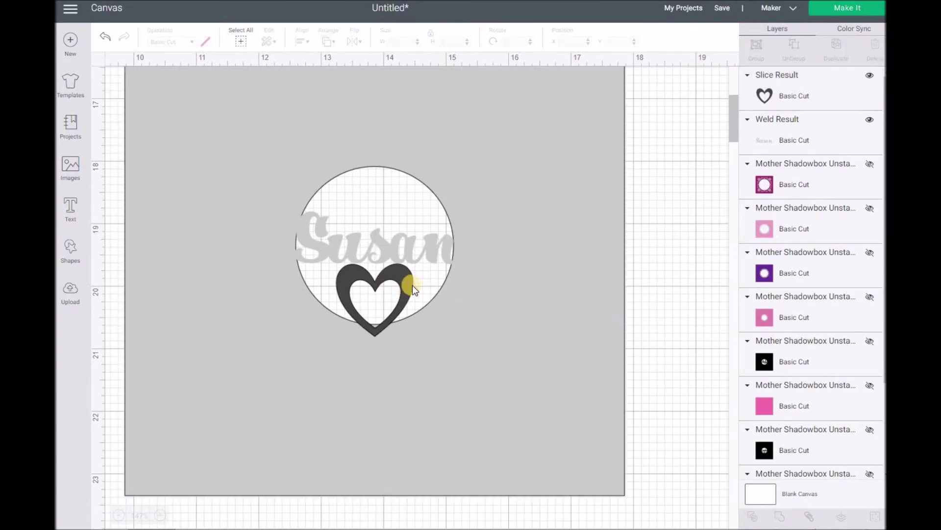
left_click_drag(409, 288, 410, 284)
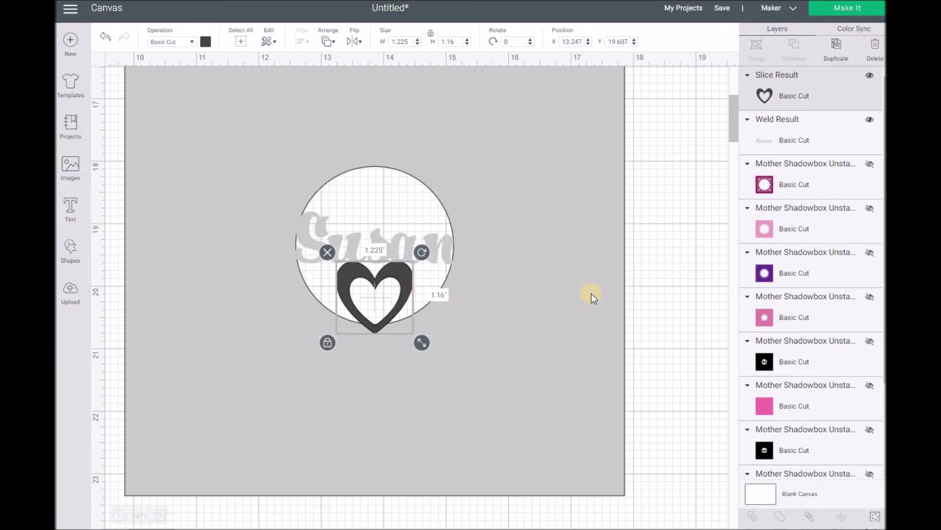
left_click(653, 294)
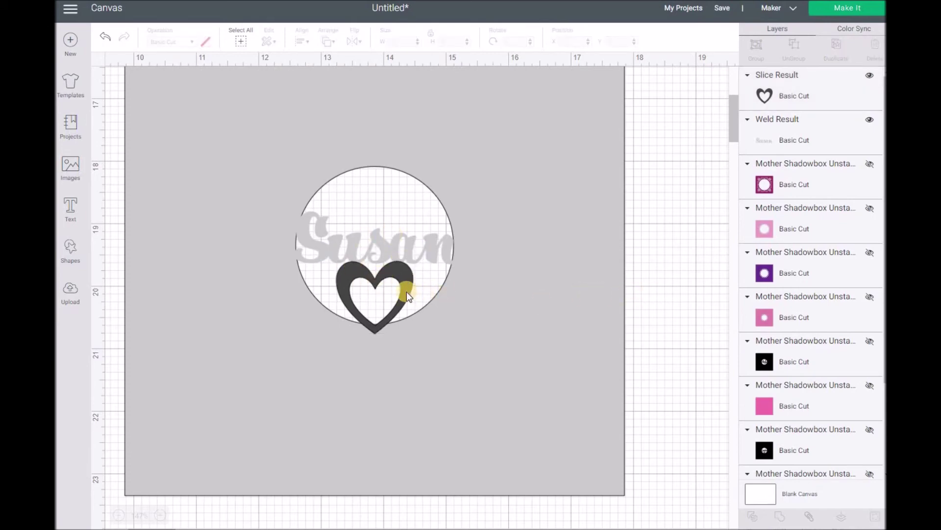
left_click_drag(656, 166, 181, 349)
- Make the square, welded name and heart outline black
left_click(205, 42)
left_click(293, 169)
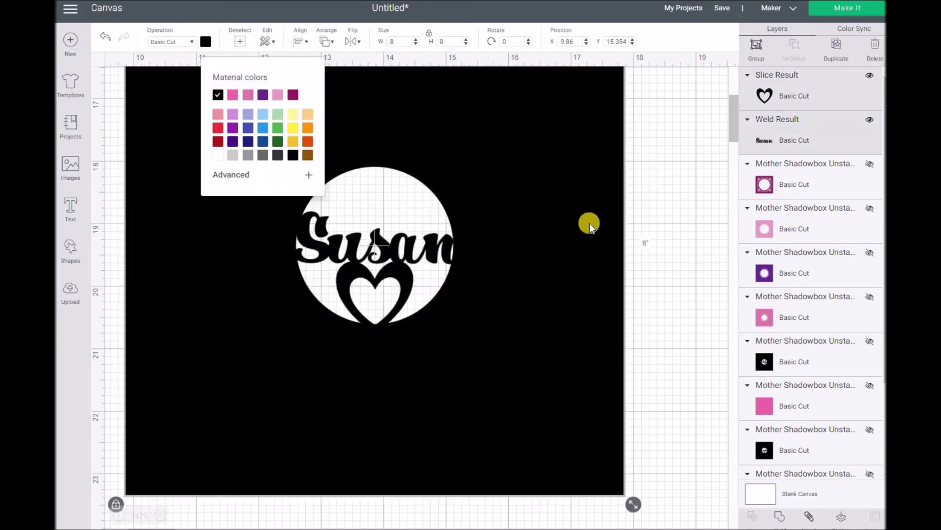
left_click(681, 220)
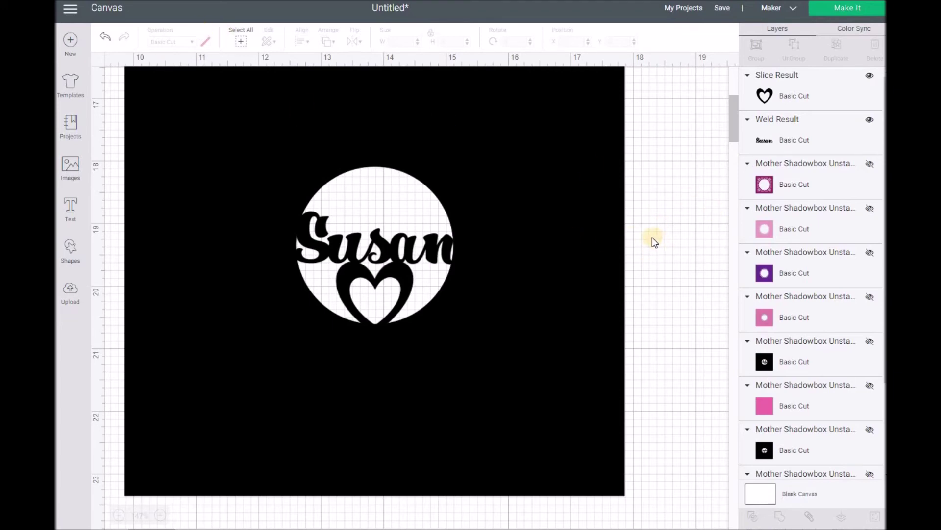
left_click_drag(643, 219, 419, 393)
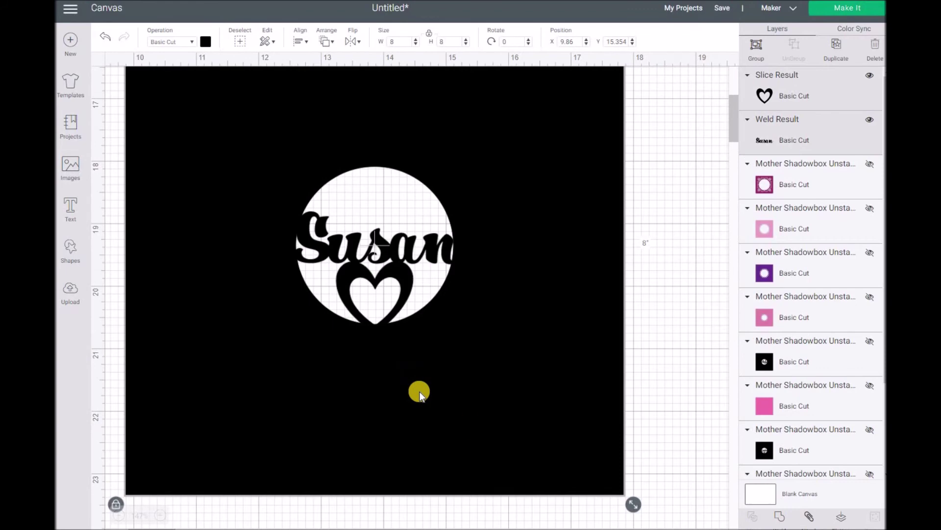
left_click(650, 344)
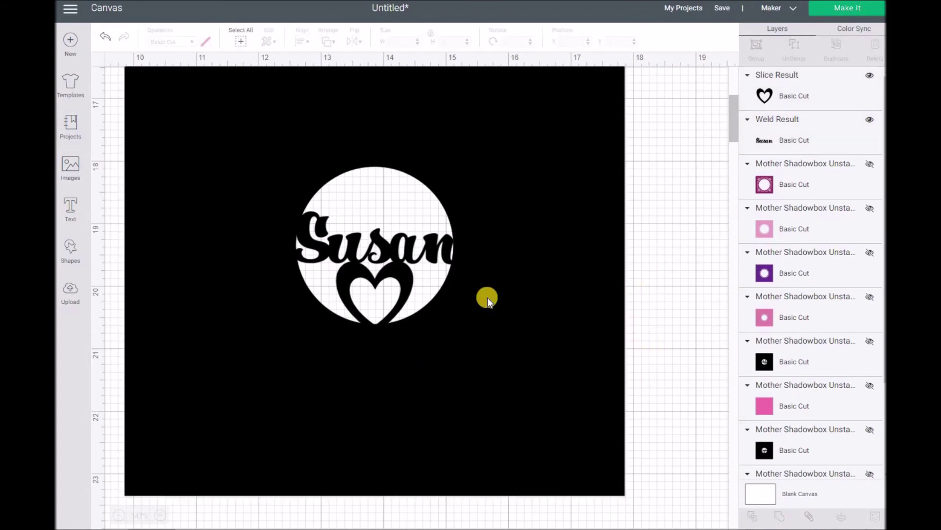
- Weld the outline heart to the black square and delete the stray duplicate square
left_click(403, 274)
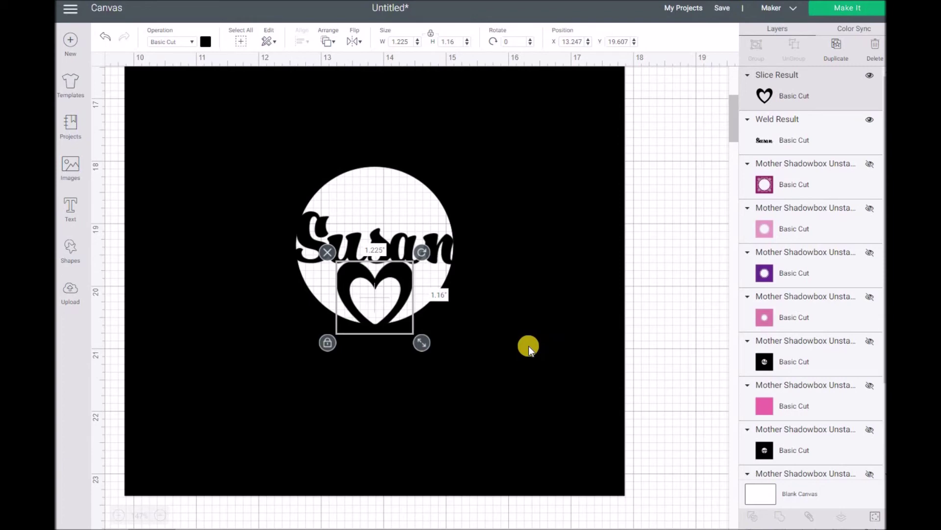
left_click(528, 346)
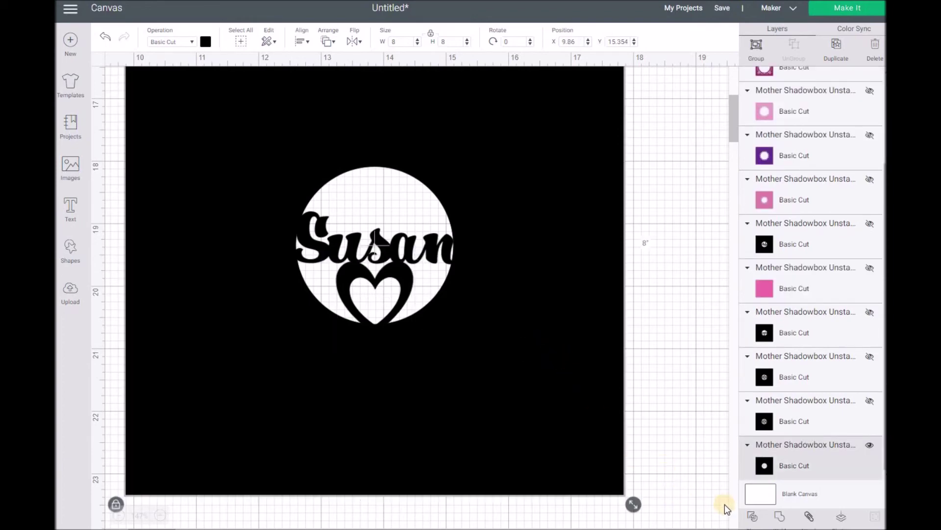
left_click(780, 519)
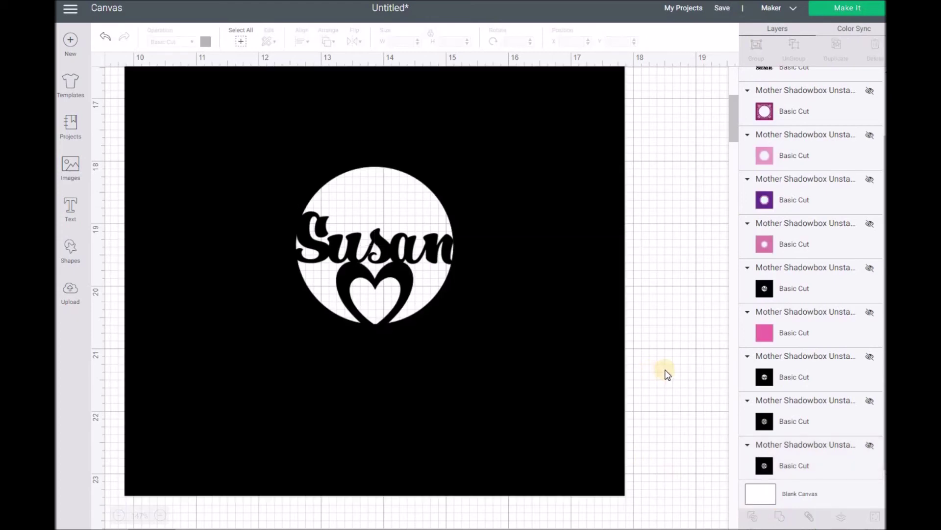
left_click(345, 358)
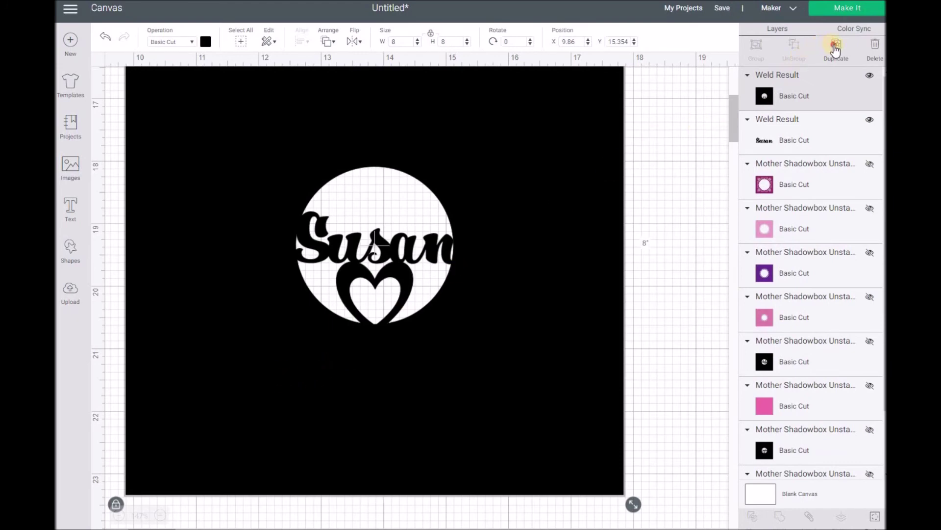
left_click_drag(188, 373, 676, 358)
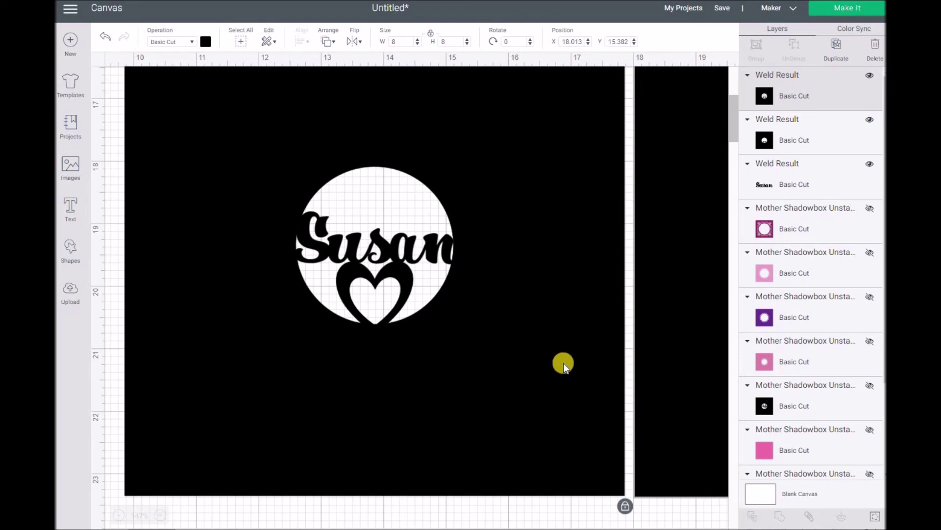
key("Delete")
left_click(467, 342)
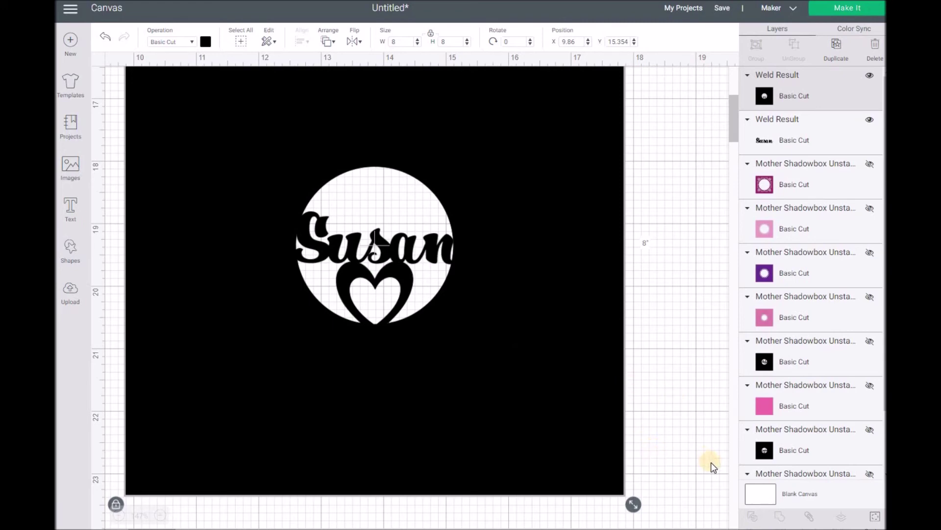
- Weld the Susan layer and black square into one layer and preview it on the 12" x 12" mat
scroll(719, 501, "down", 2)
scroll(707, 463, "up", 5)
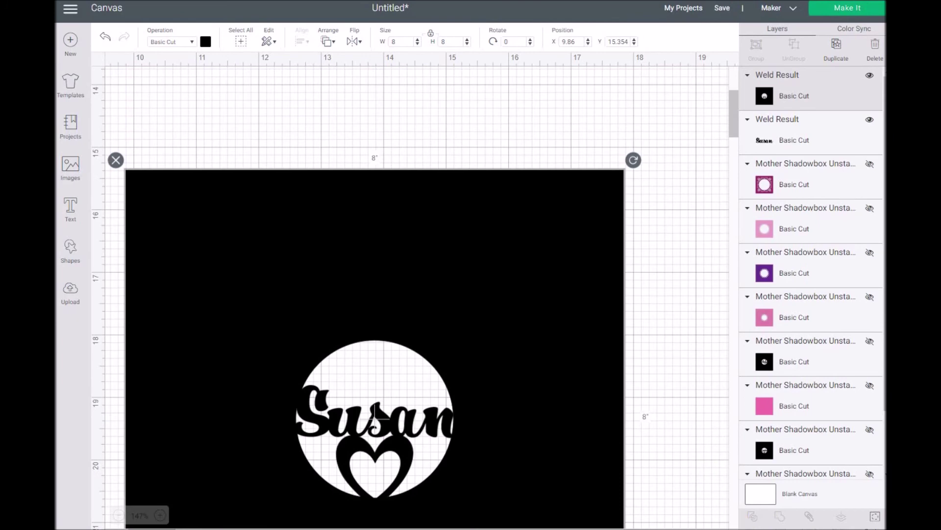
scroll(672, 413, "down", 2)
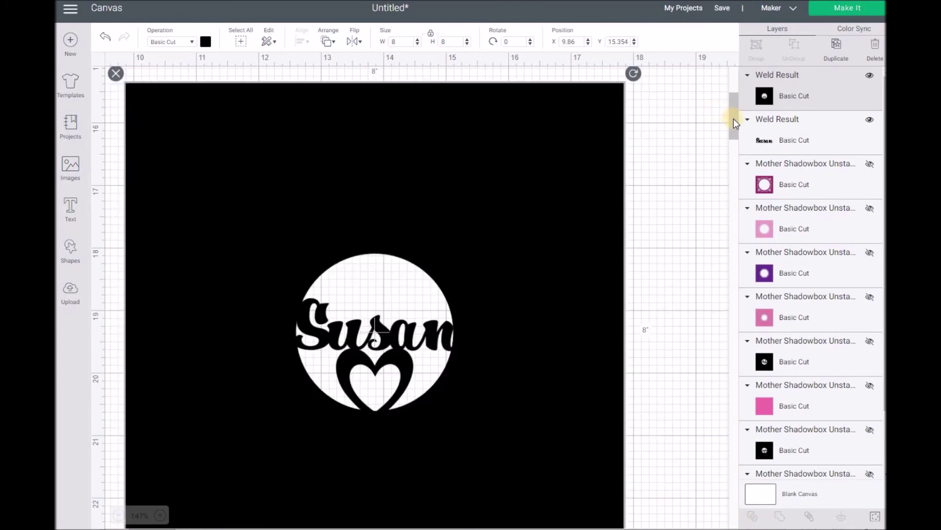
left_click(737, 127)
scroll(737, 126, "down", 5)
scroll(738, 123, "up", 2)
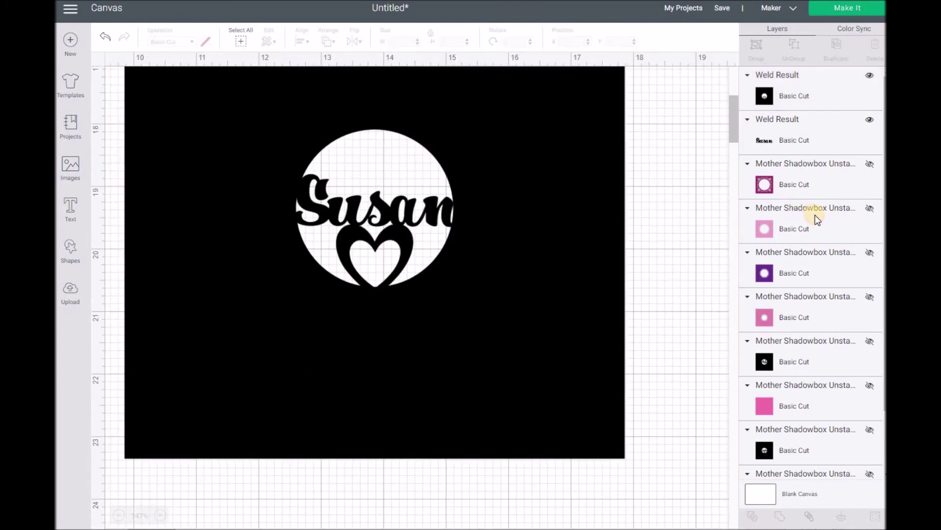
scroll(815, 245, "down", 2)
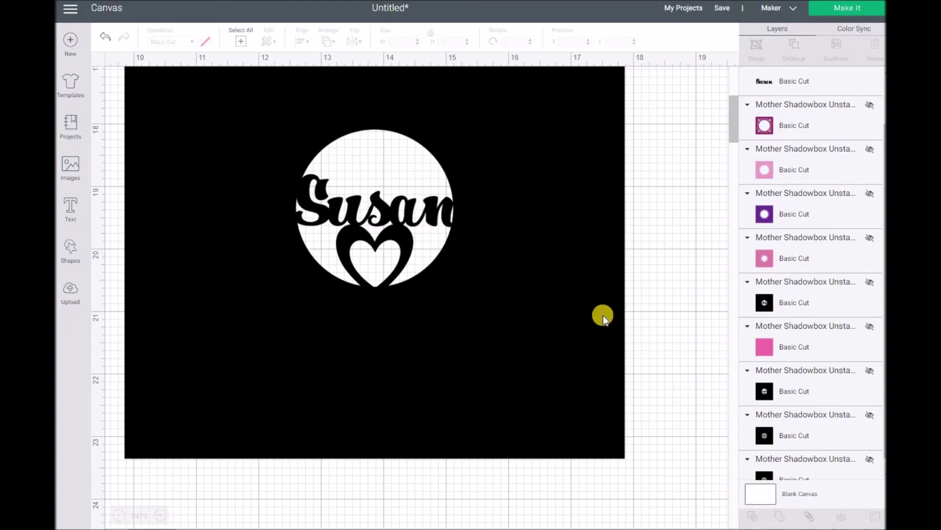
left_click_drag(647, 218, 245, 492)
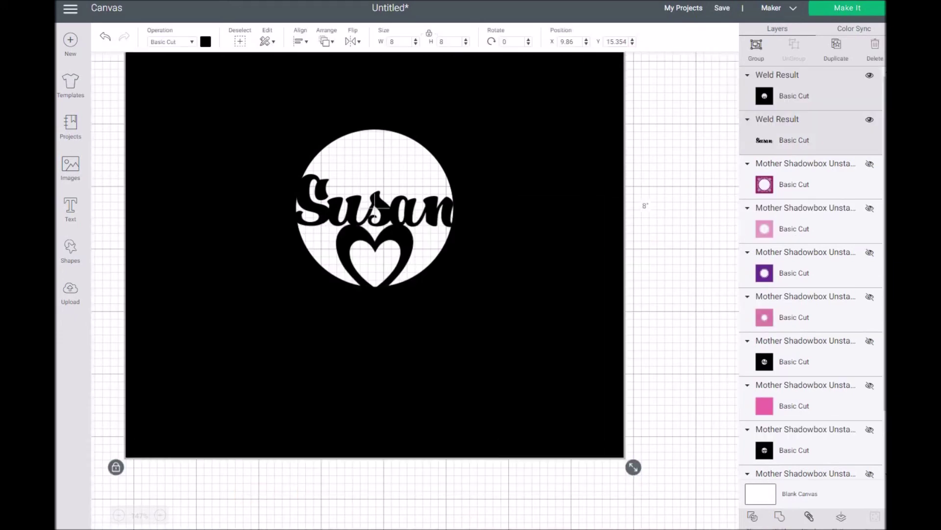
left_click(780, 519)
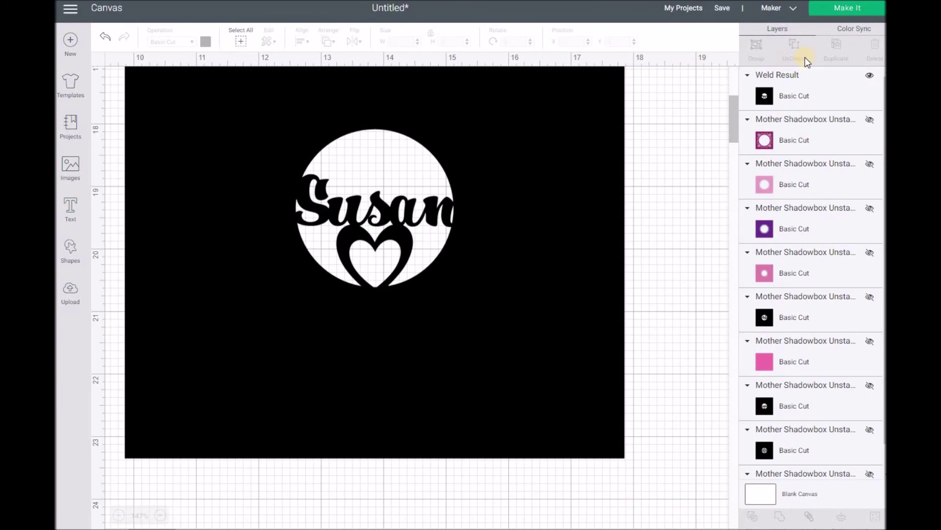
left_click(863, 9)
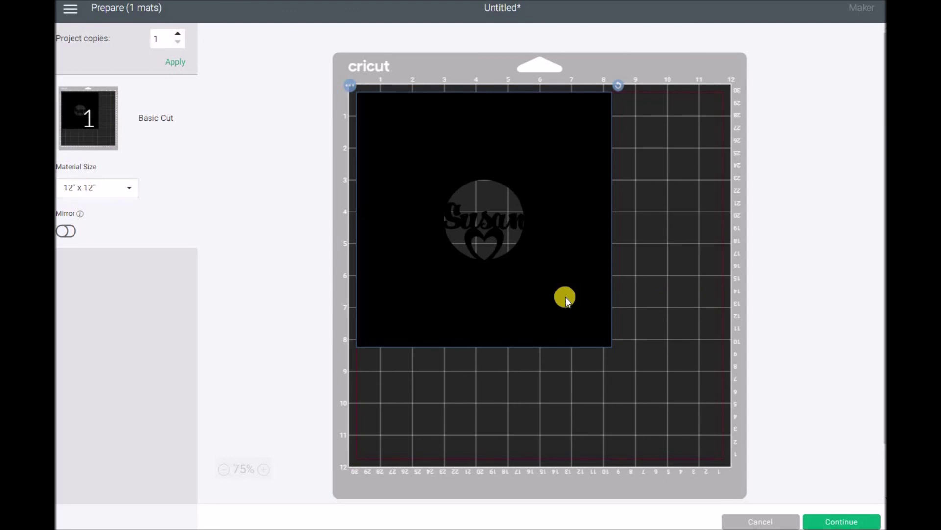
- Recolour the welded square salmon pink
left_click(760, 521)
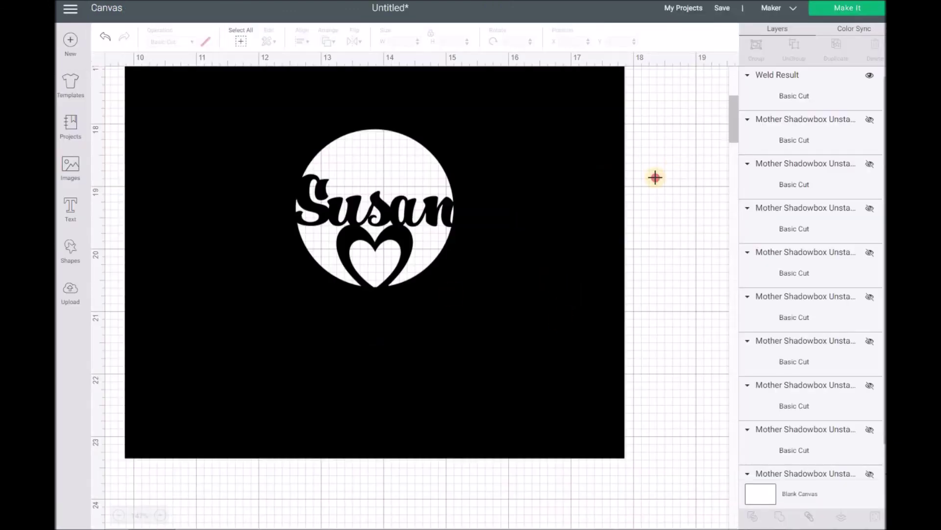
left_click_drag(677, 167, 294, 274)
left_click(205, 41)
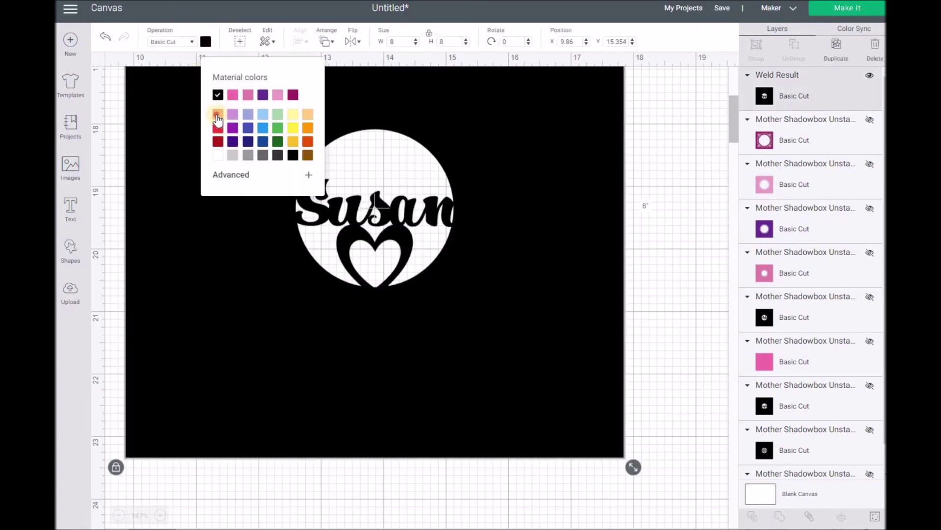
left_click(218, 113)
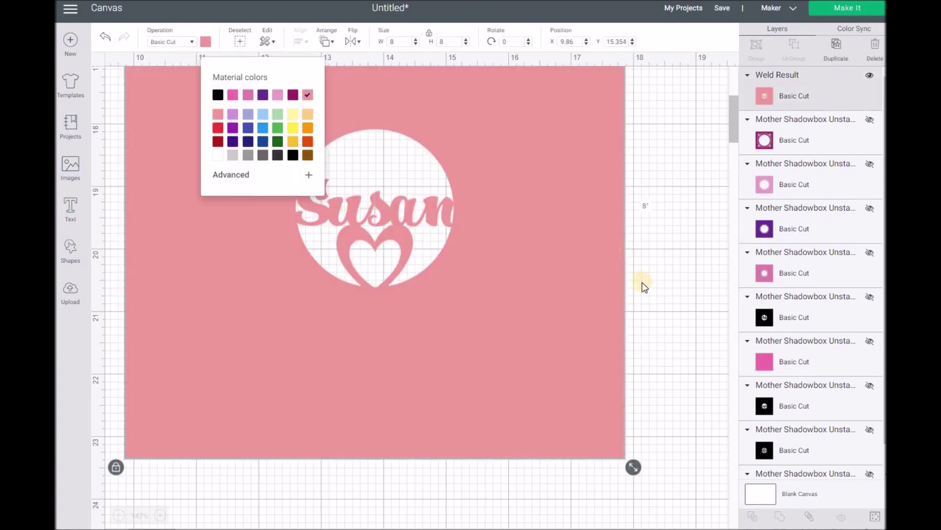
left_click(661, 311)
- Check the pink layer in the mat preview, then unhide the top shadowbox layer
left_click(859, 9)
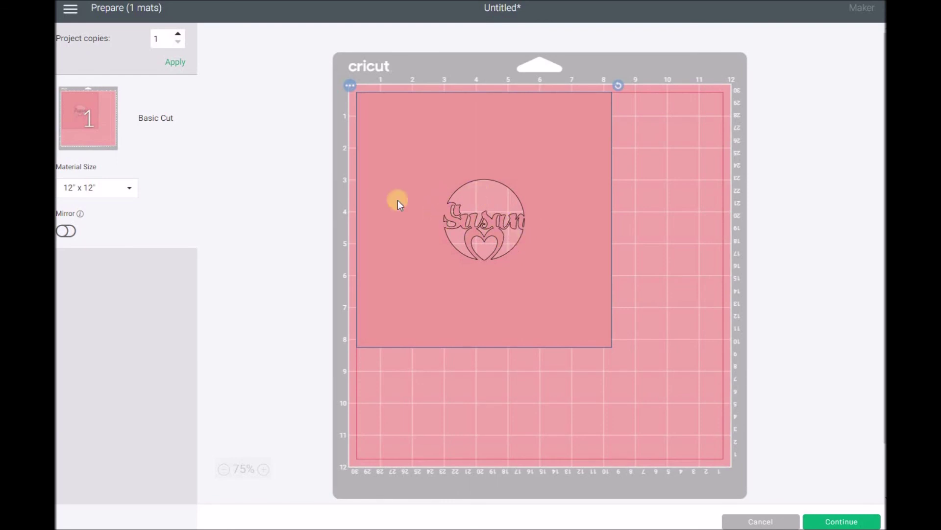
left_click(772, 522)
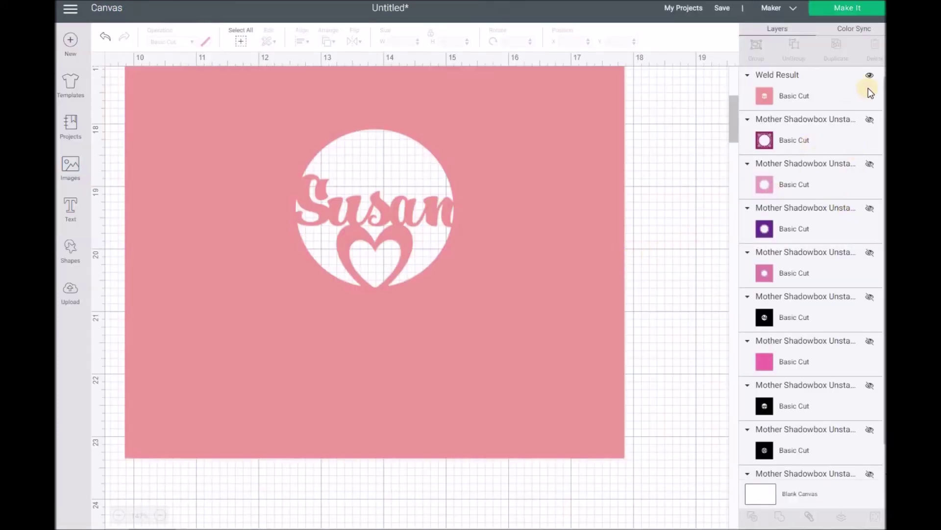
left_click(870, 119)
- Unhide the light pink wreath, purple, darker pink wreath and plain pink backing layers, keeping Mother hidden
scroll(584, 319, "down", 1)
scroll(583, 320, "down", 5)
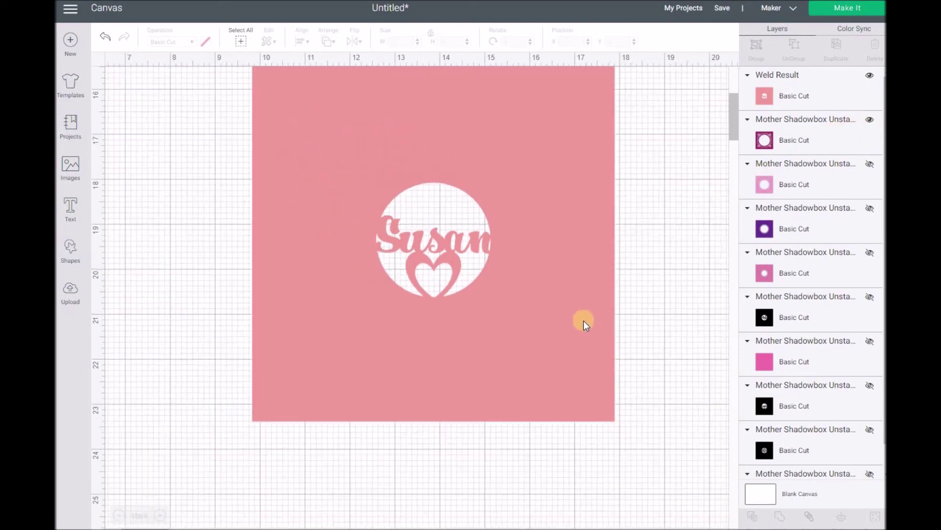
scroll(583, 320, "down", 2)
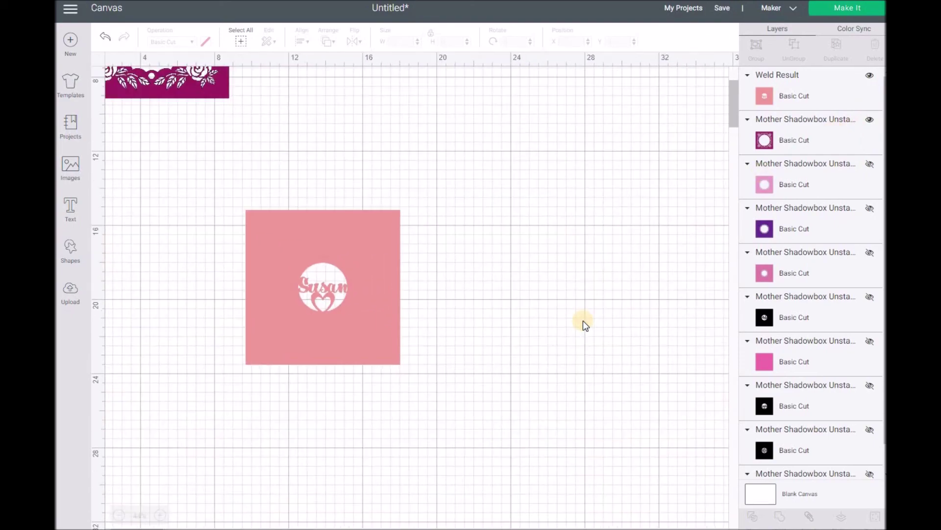
scroll(583, 319, "down", 2)
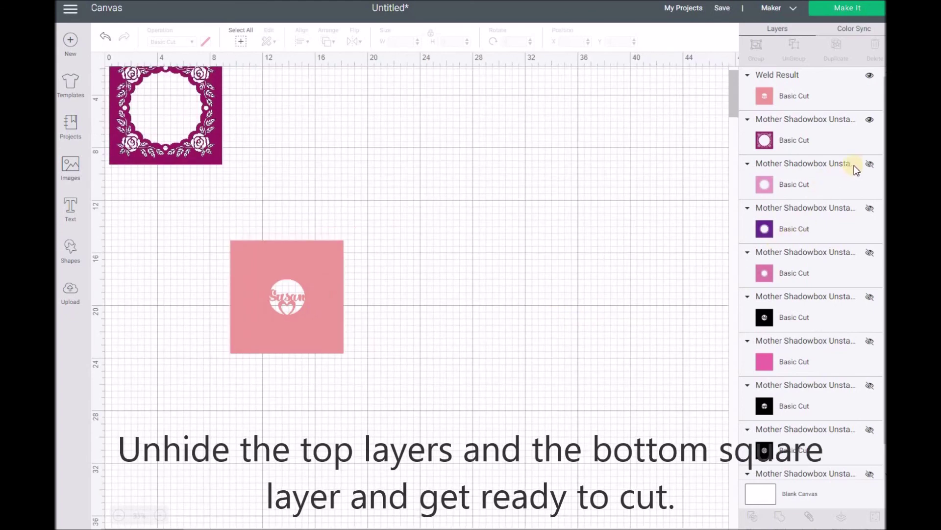
left_click(865, 166)
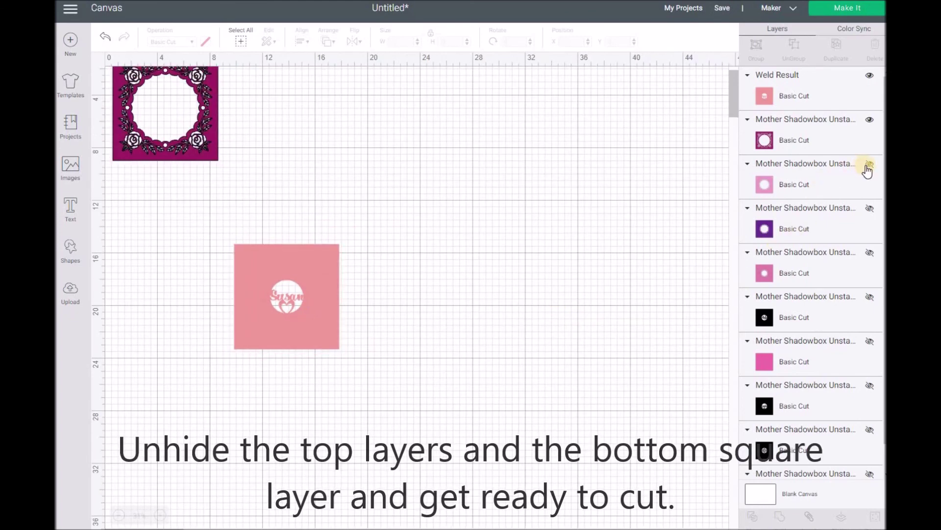
left_click(870, 209)
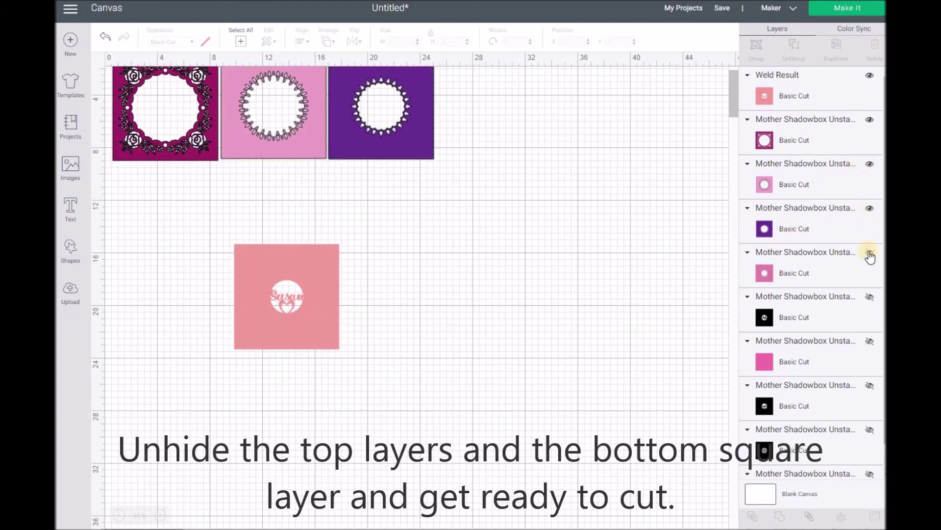
left_click(870, 254)
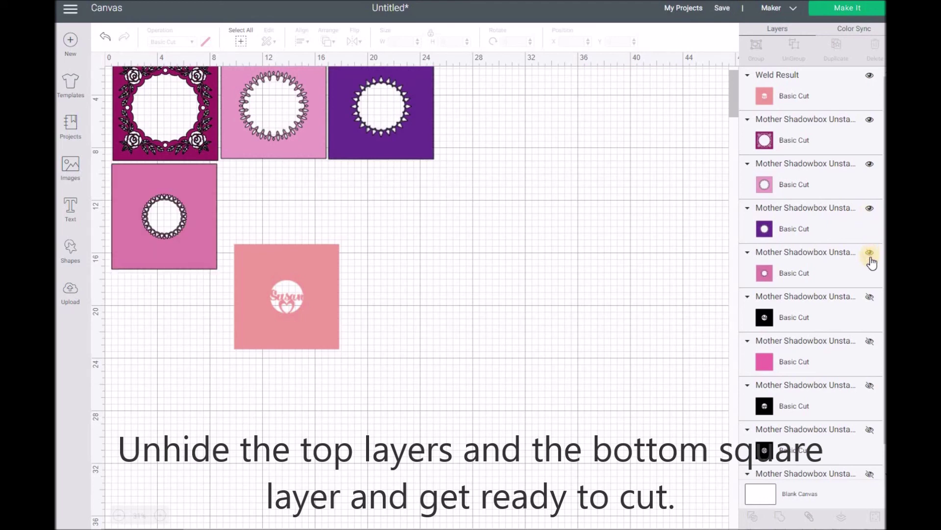
left_click(870, 298)
left_click(871, 297)
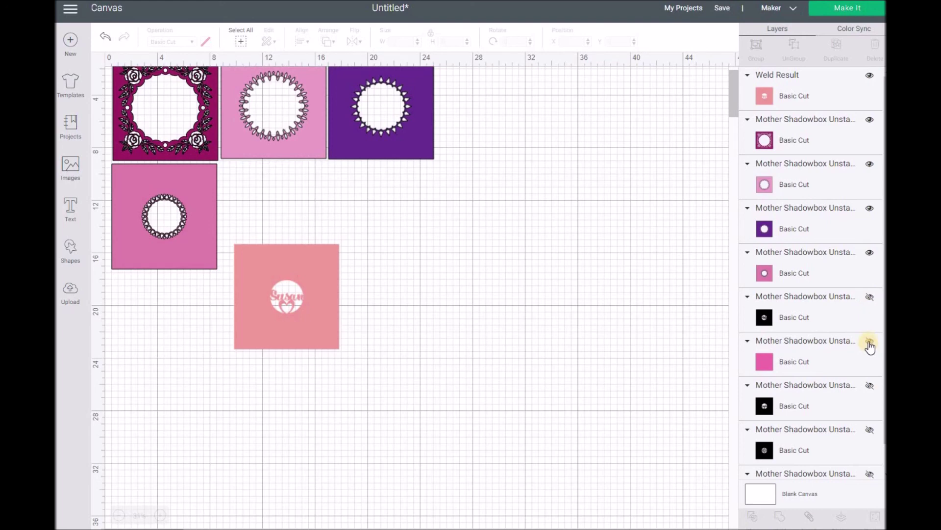
left_click(870, 342)
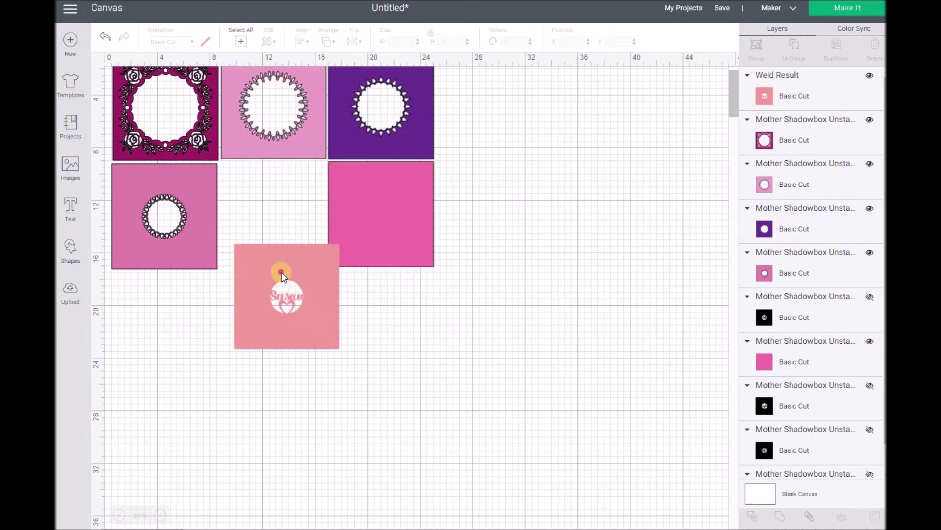
- Slot the salmon Susan square into the bottom middle gap of the grid
left_click_drag(281, 272, 293, 239)
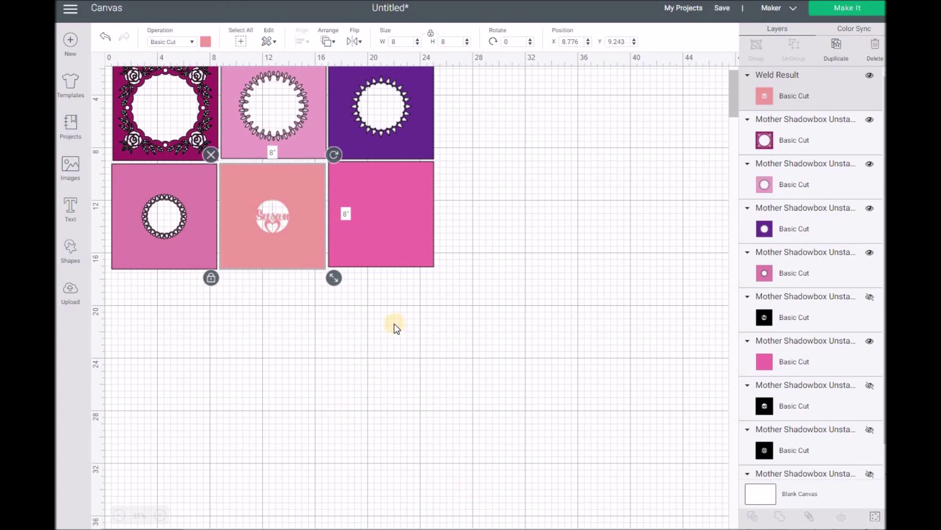
left_click(412, 325)
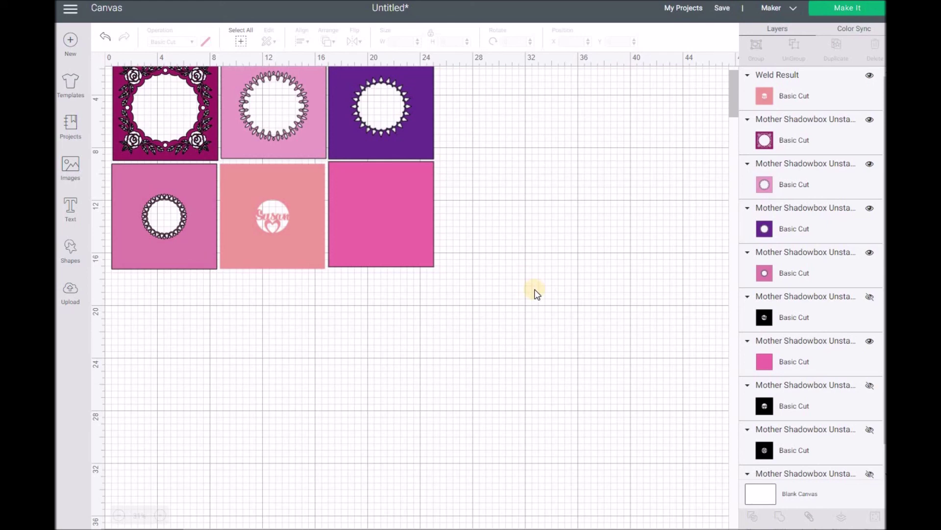
scroll(536, 299, "up", 1)
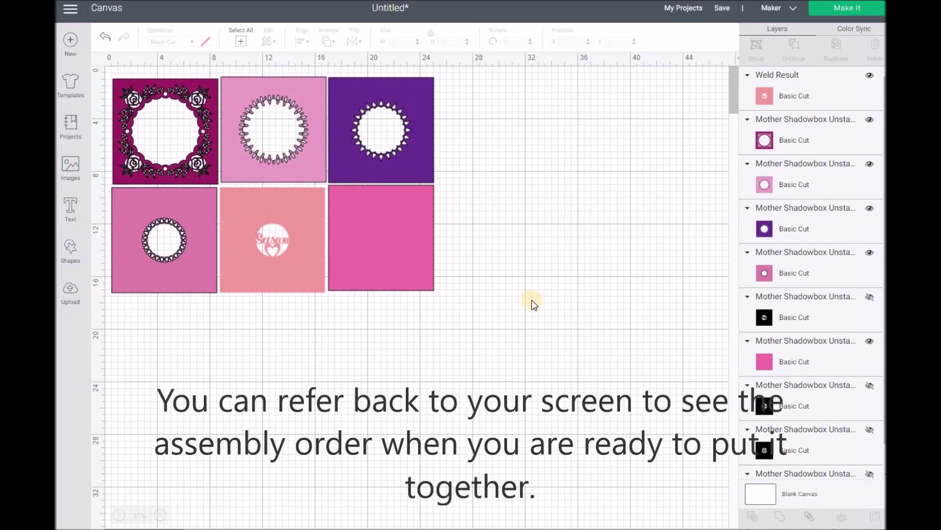